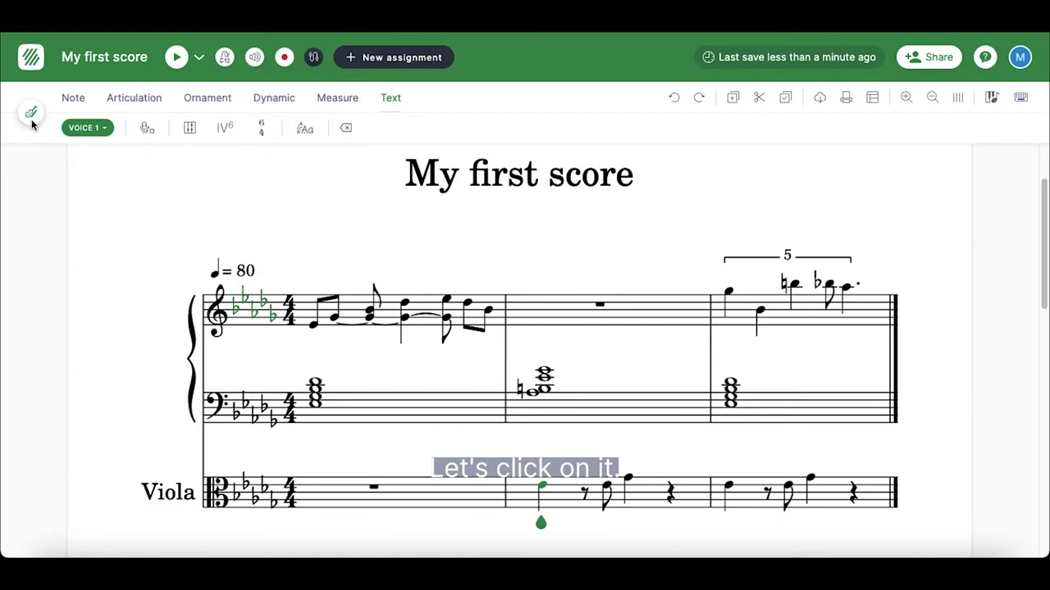
- Hide the Pno. part, then restore the Full score so all parts display again
click(31, 119)
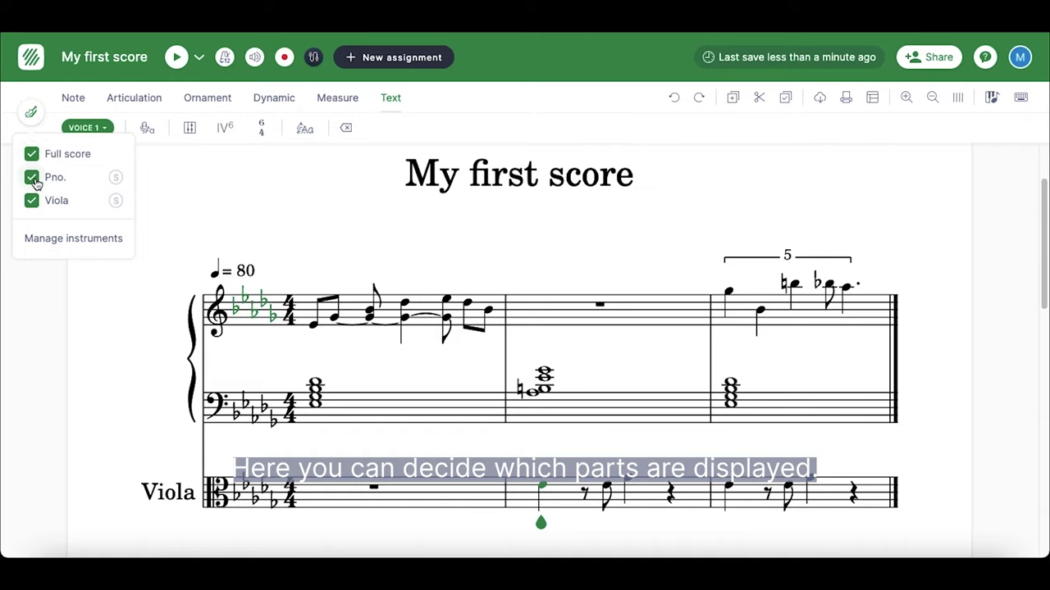
click(31, 177)
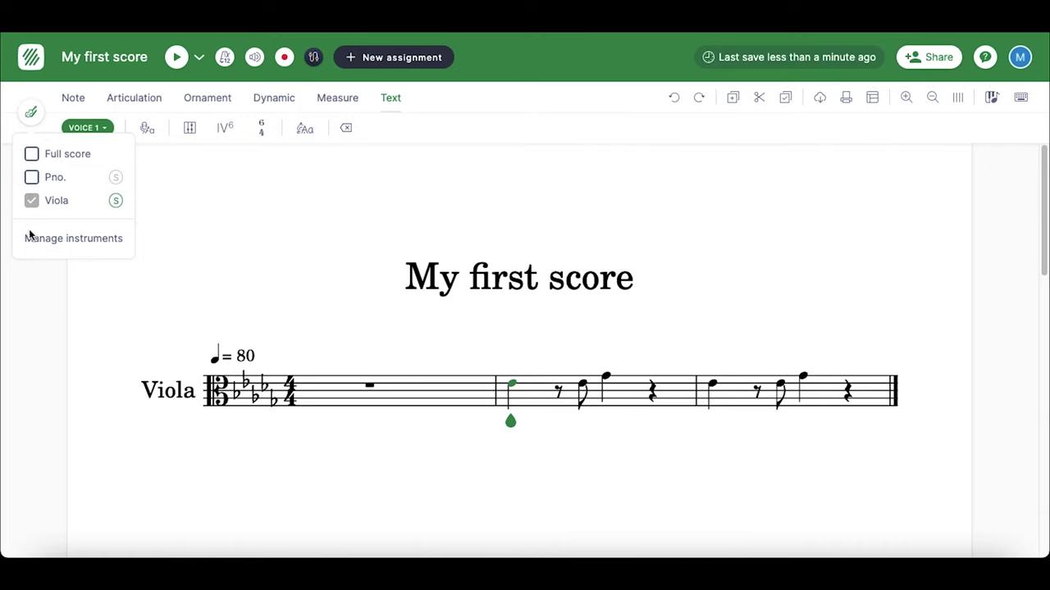
click(31, 179)
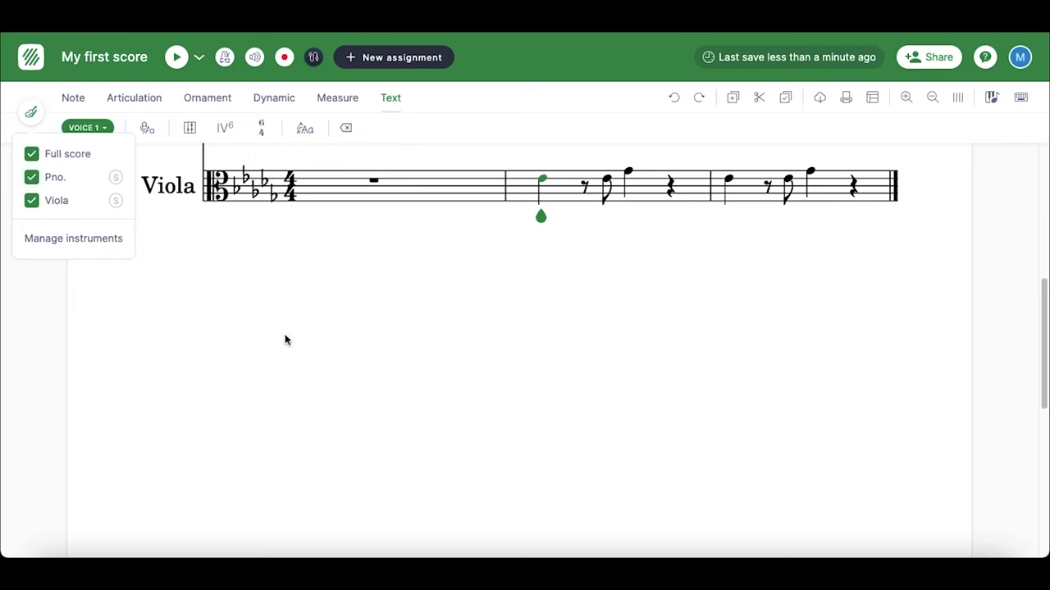
scroll(285, 333, up, 3)
scroll(285, 334, up, 2)
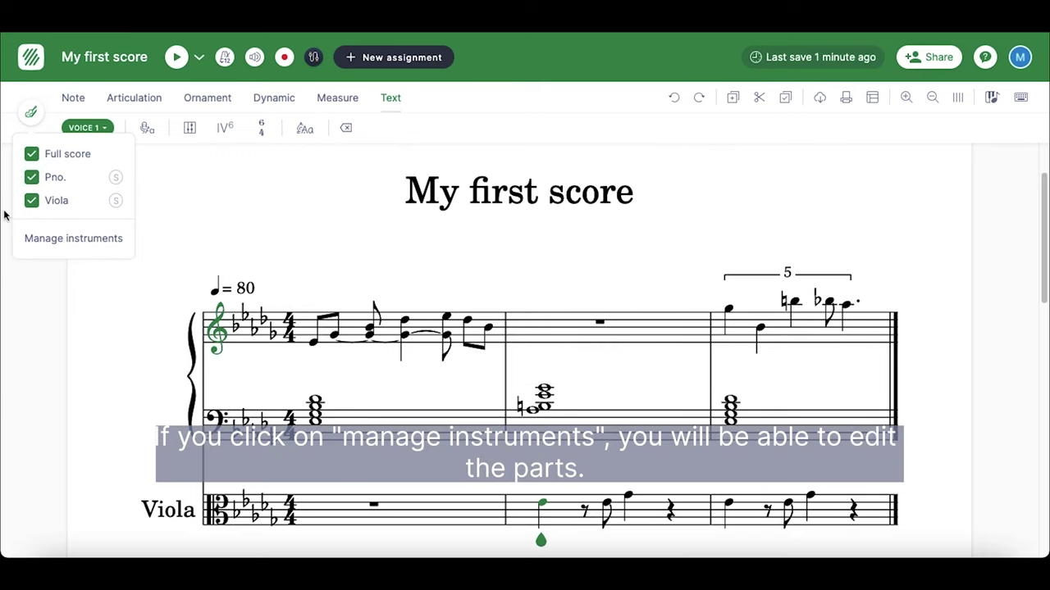
- Move Viola above Pno. and blank its instrument name, keeping only the Vla. abbreviation
click(48, 237)
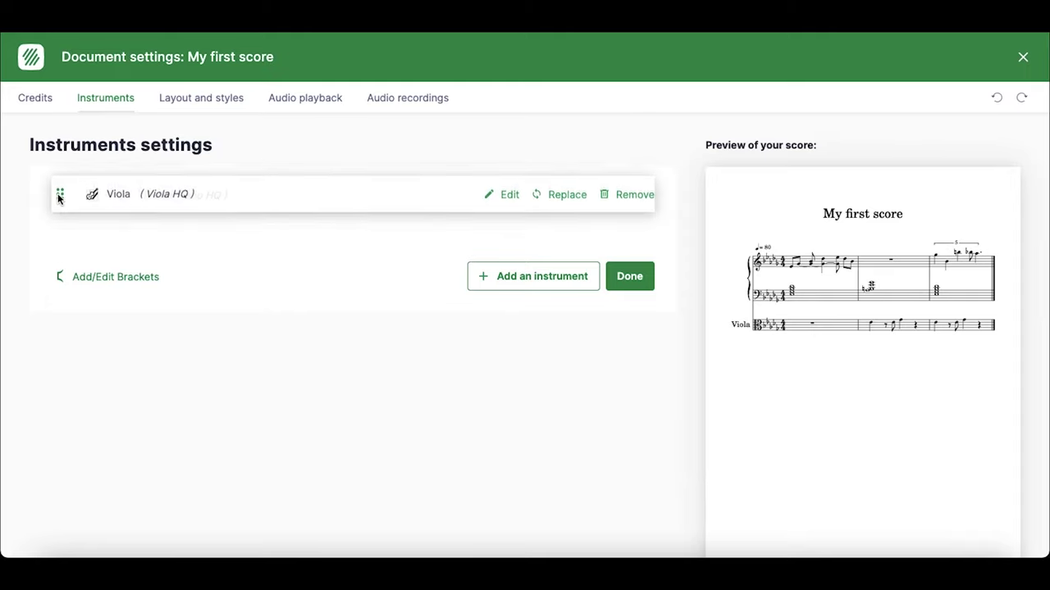
drag(59, 234, 56, 187)
click(508, 197)
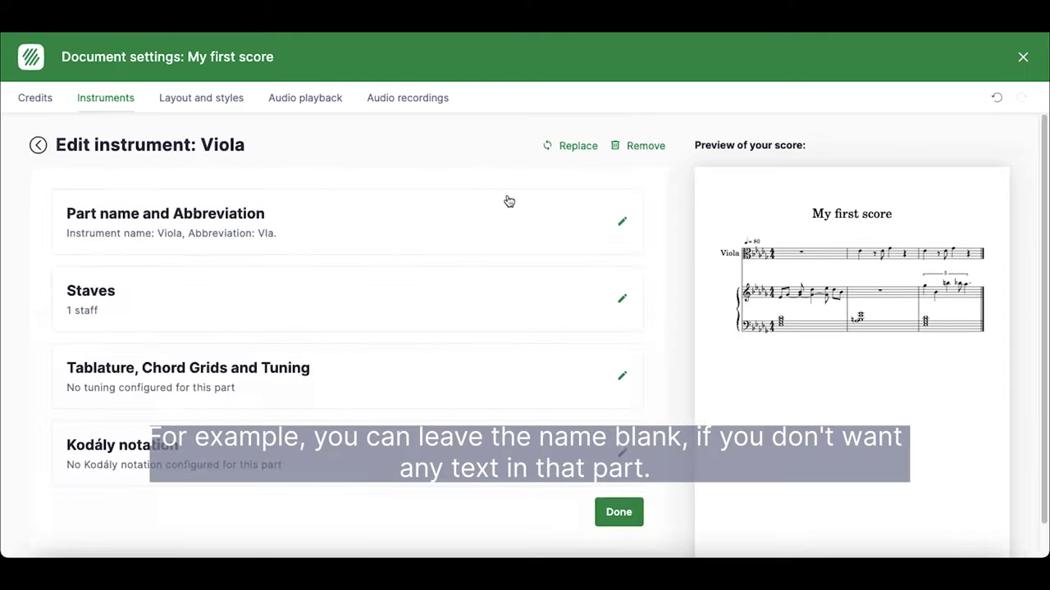
click(387, 218)
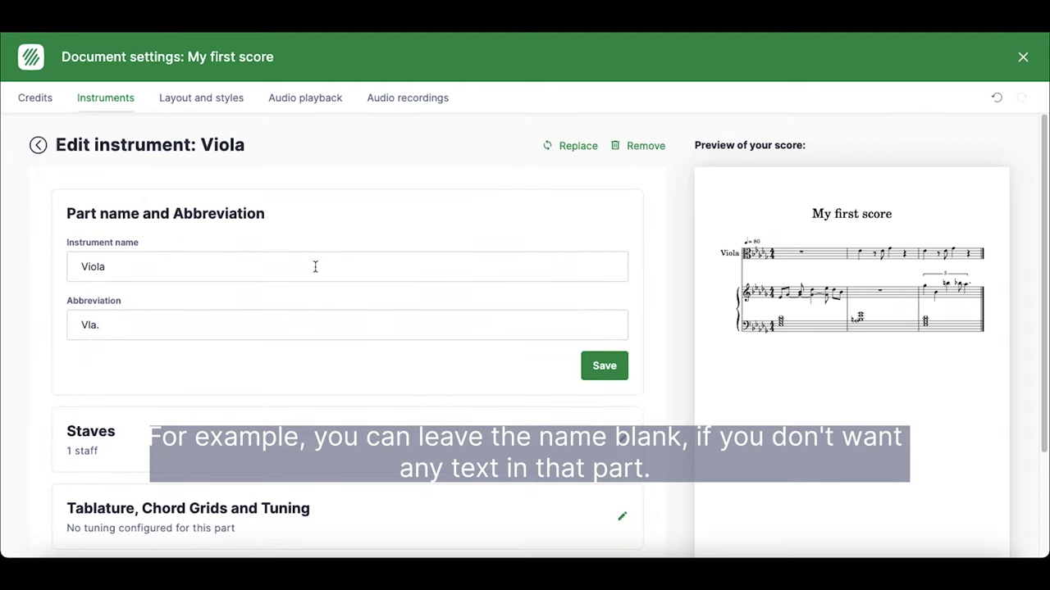
drag(151, 262, 28, 253)
key(BackSpace)
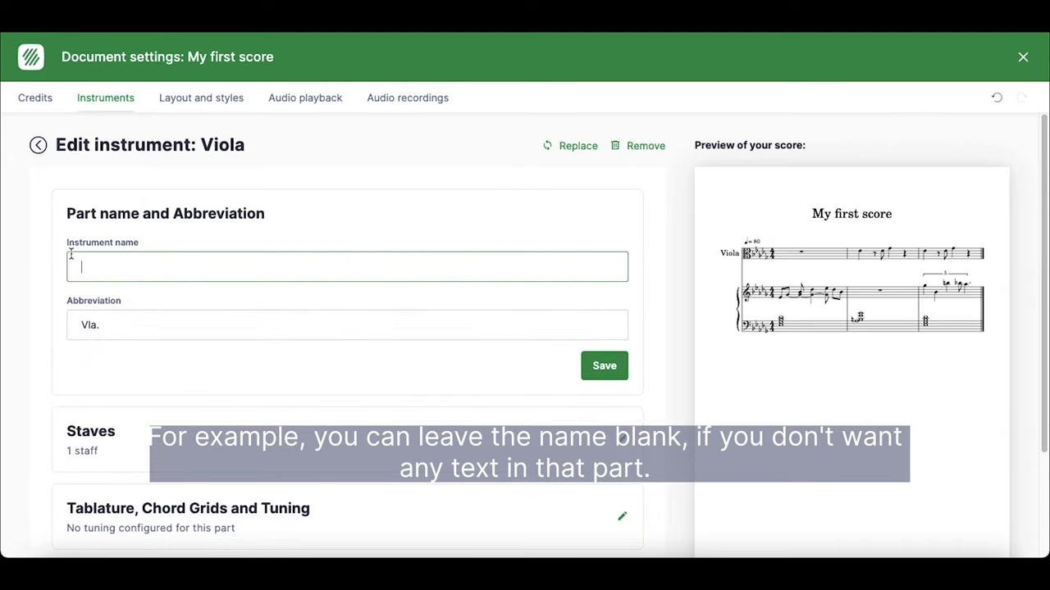
click(590, 368)
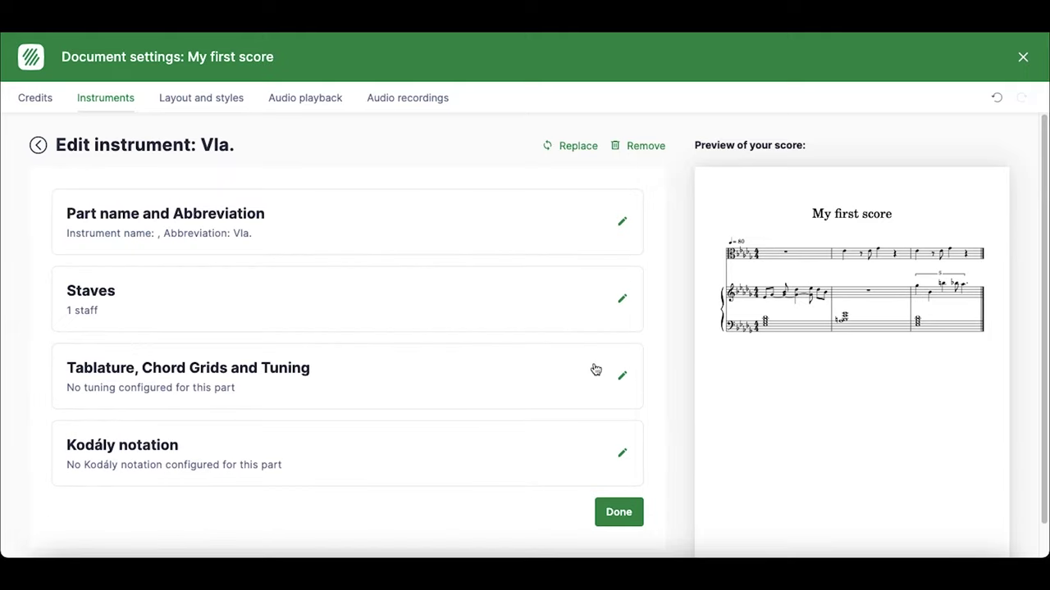
- Add an F-clef stave to the viola, then delete it to keep the single C clef stave
scroll(595, 370, down, 1)
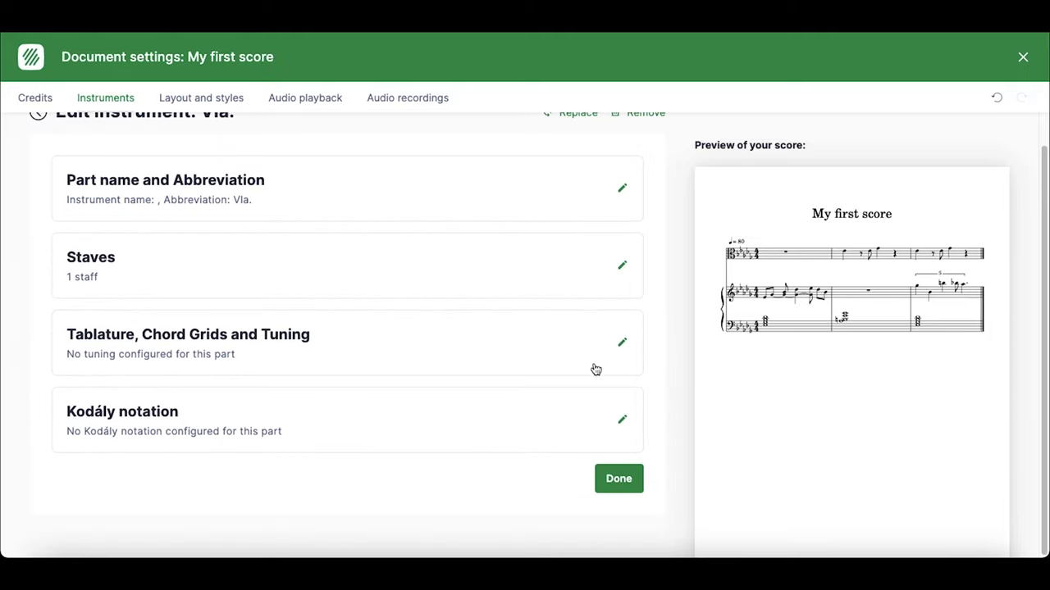
click(623, 273)
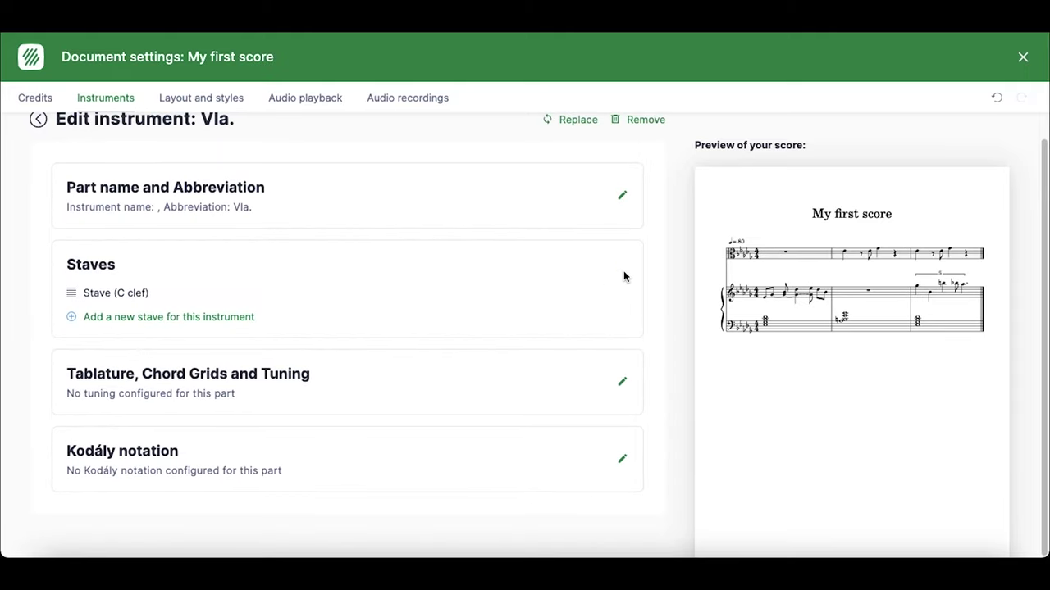
click(222, 316)
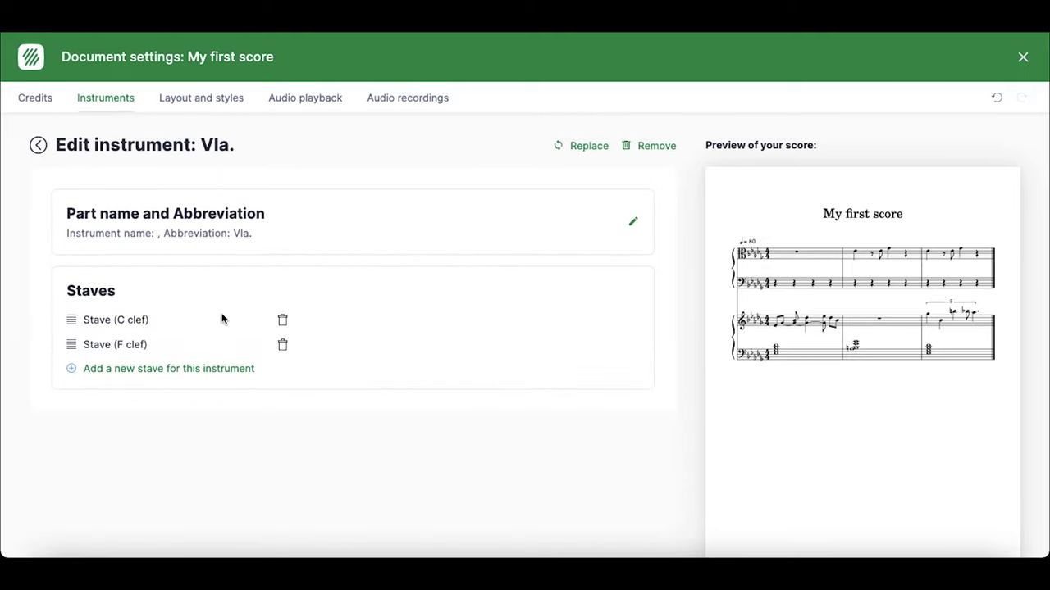
click(282, 345)
scroll(400, 423, down, 1)
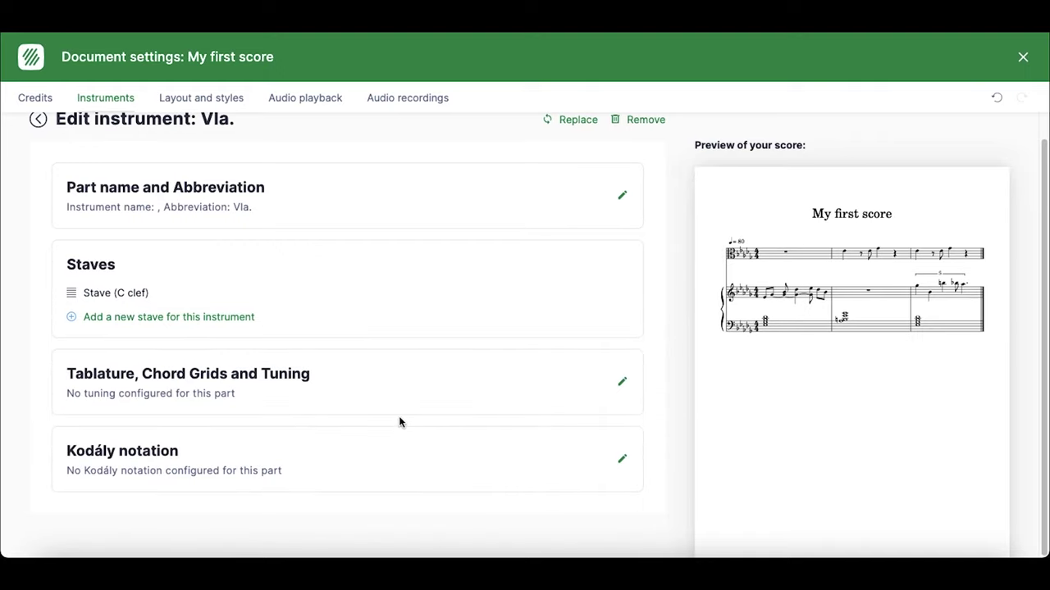
scroll(399, 422, up, 1)
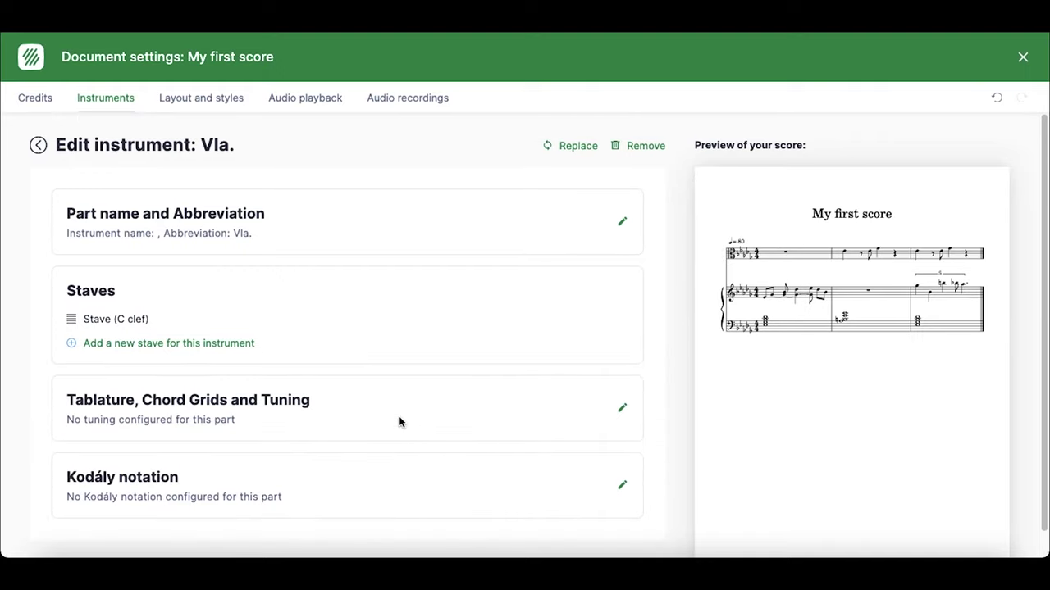
click(38, 145)
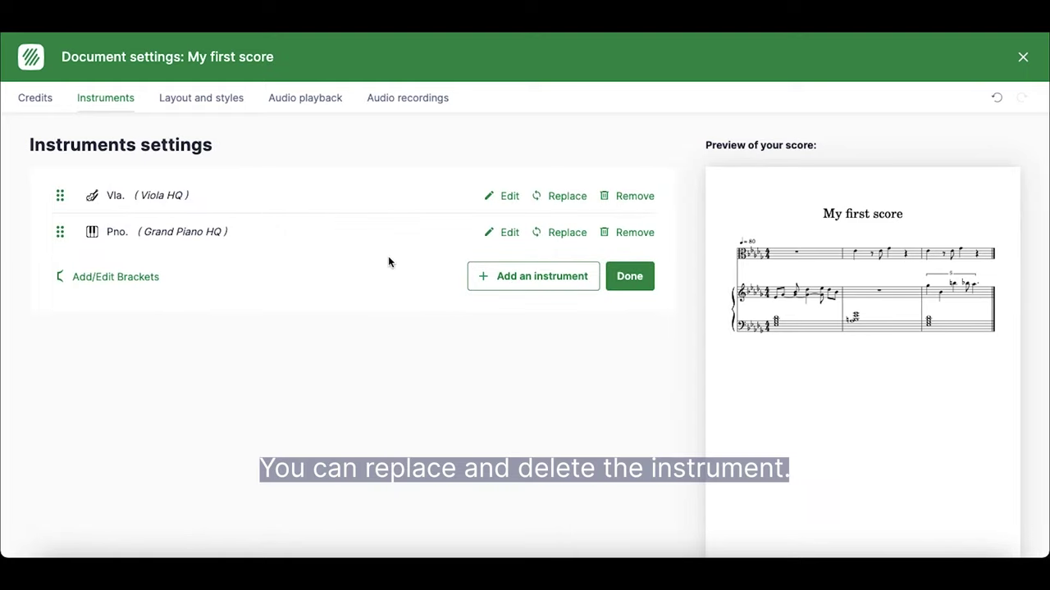
- Replace the viola with Violin HQ, found by searching 'viol'
click(565, 196)
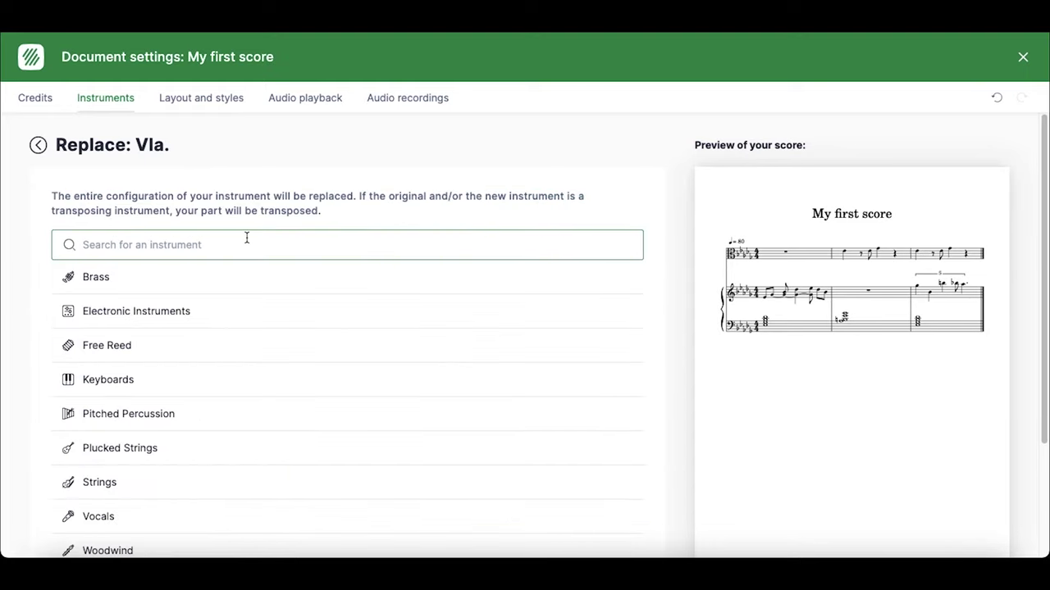
text(viol)
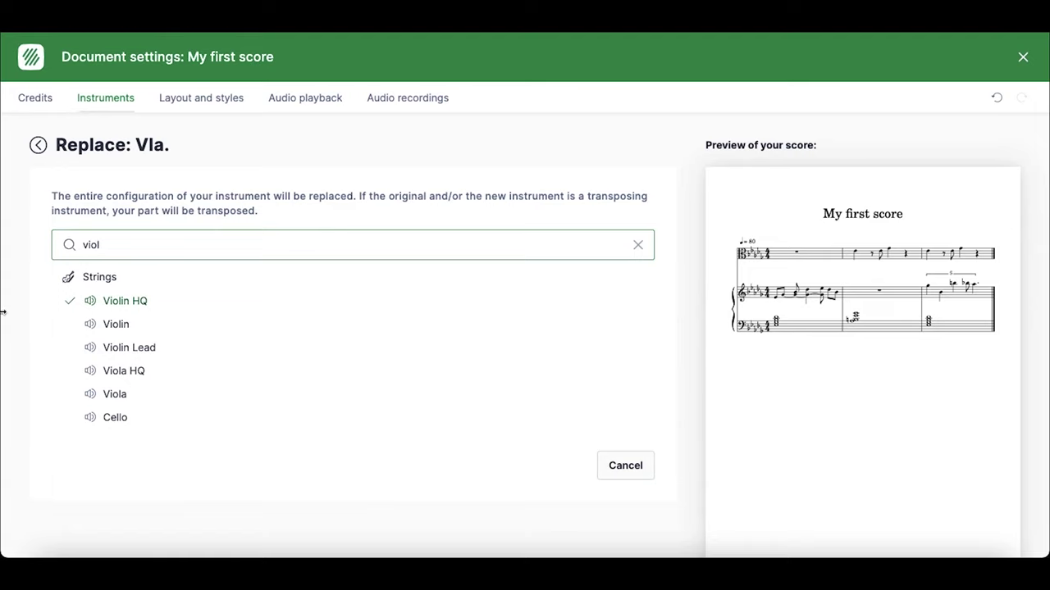
click(125, 301)
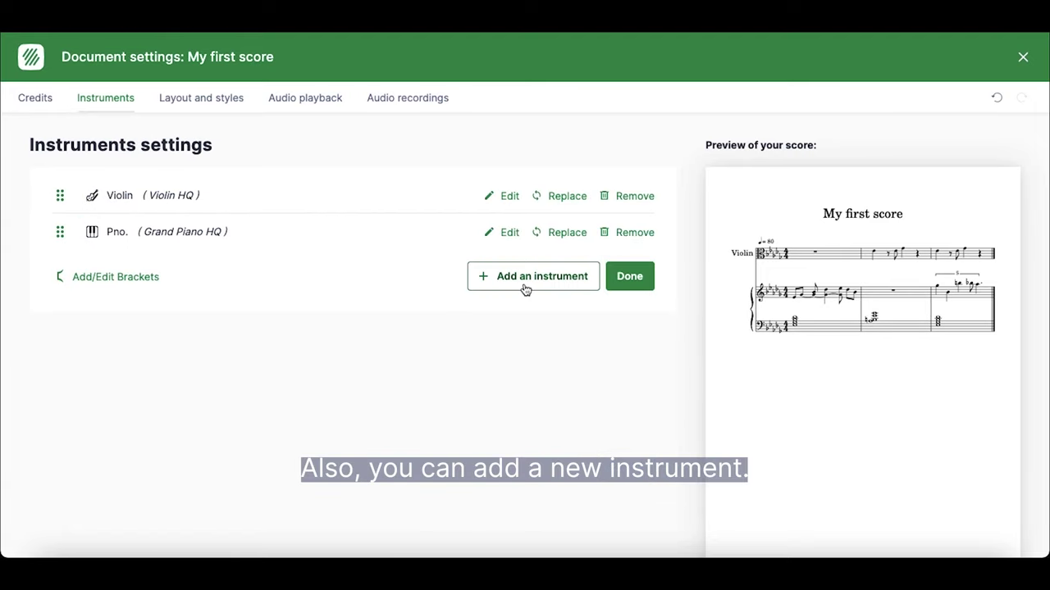
- Add a Classical Guitar instrument, found by searching 'guitar'
click(525, 289)
text(guita)
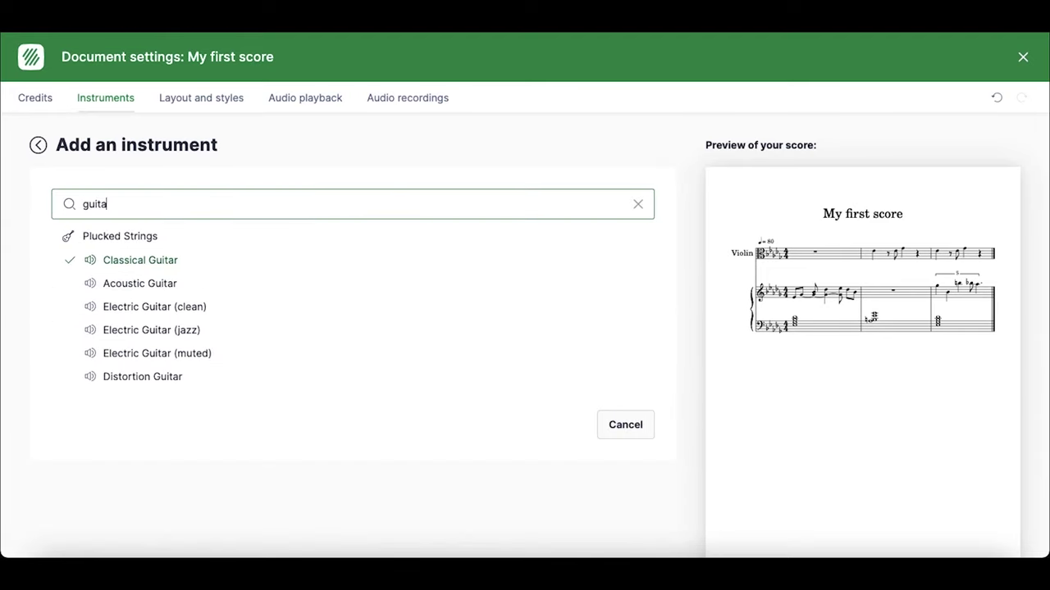
text(r)
click(154, 261)
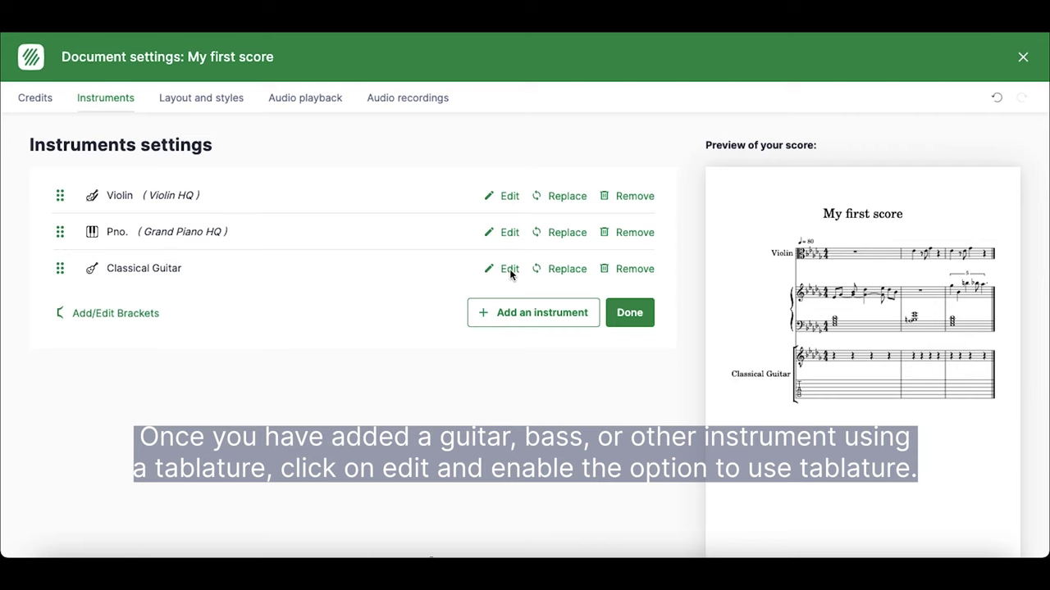
- Turn on tablature for the Classical Guitar, leaving chord grids off
click(510, 270)
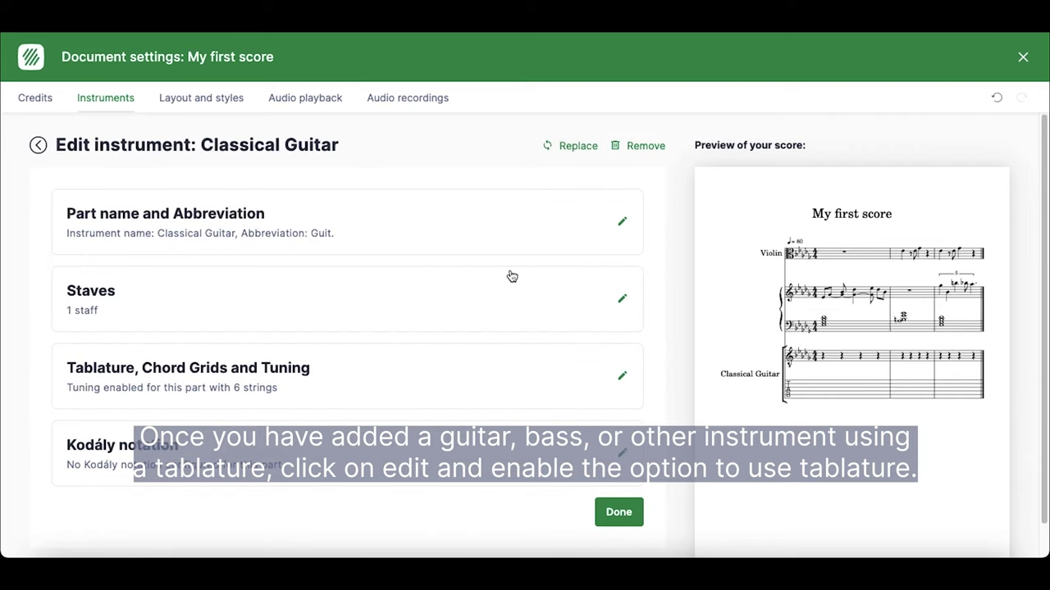
click(446, 389)
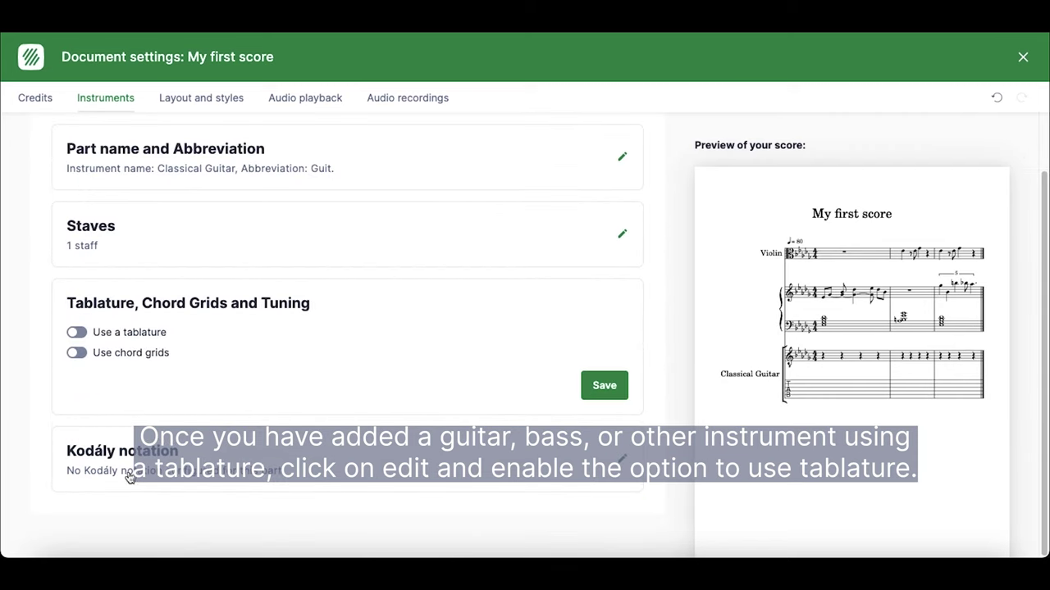
click(80, 334)
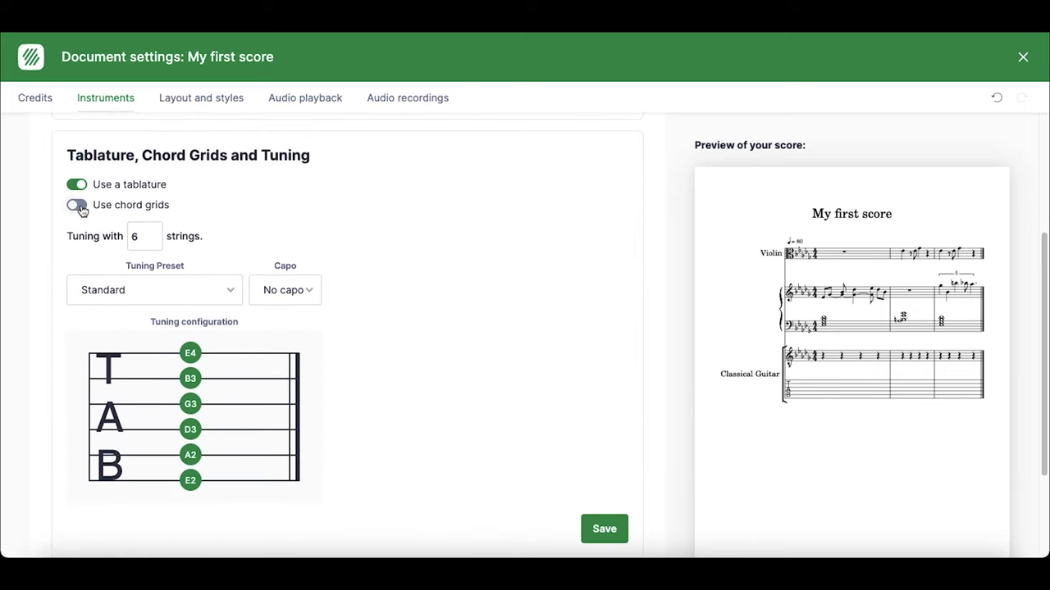
click(80, 206)
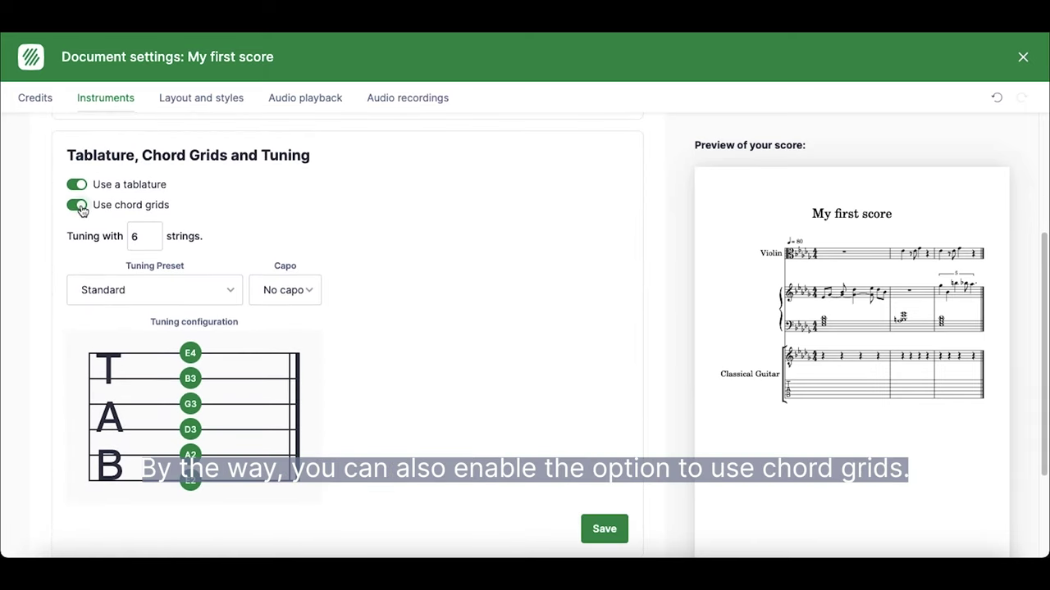
click(79, 206)
- Keep Standard tuning, no capo and the D3 string pitch unchanged, and save the tablature settings
click(177, 291)
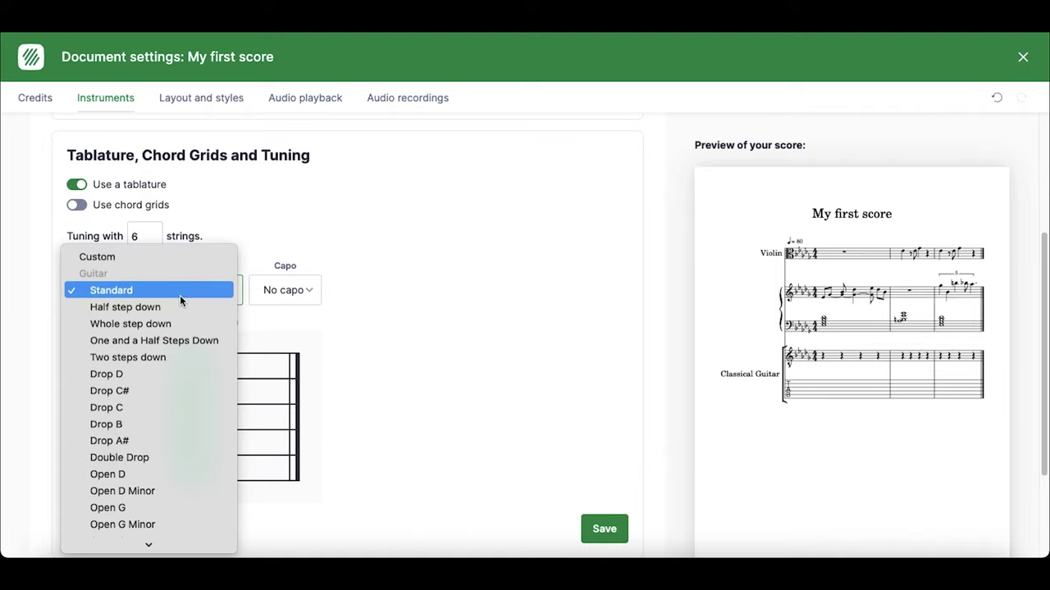
click(405, 298)
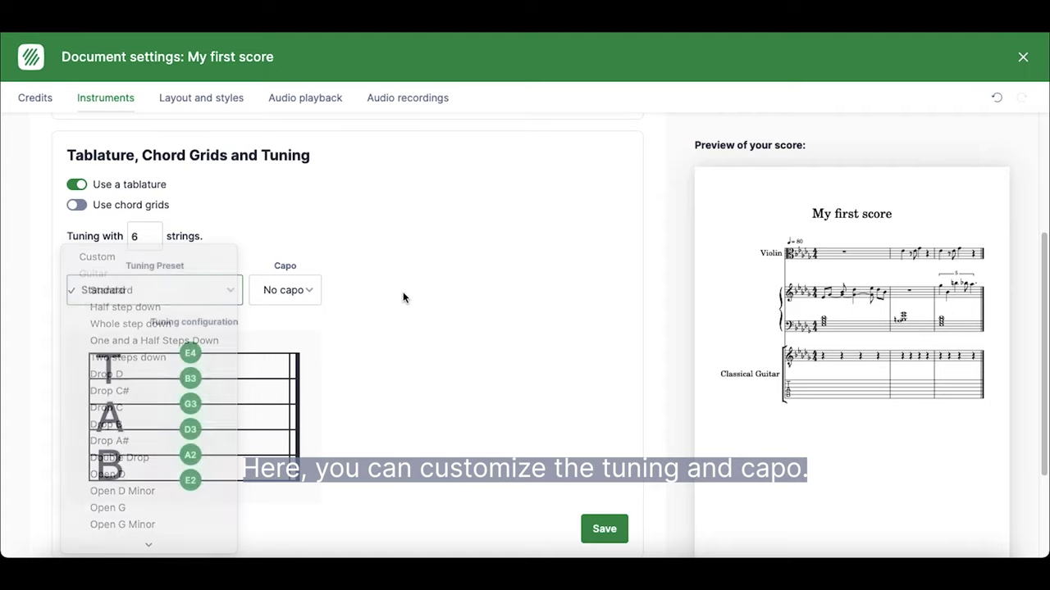
click(310, 294)
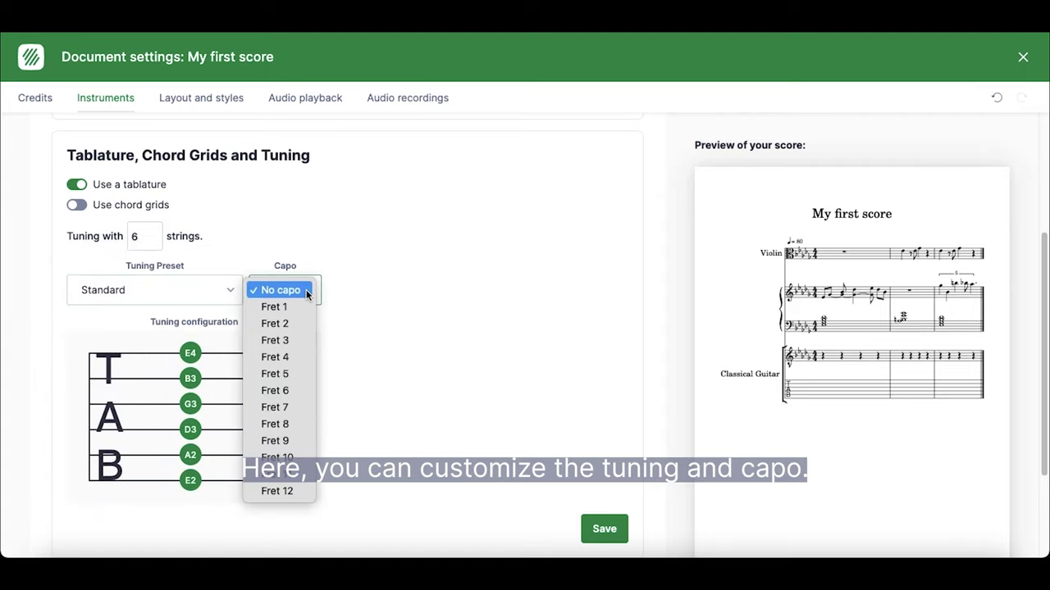
click(461, 339)
click(188, 431)
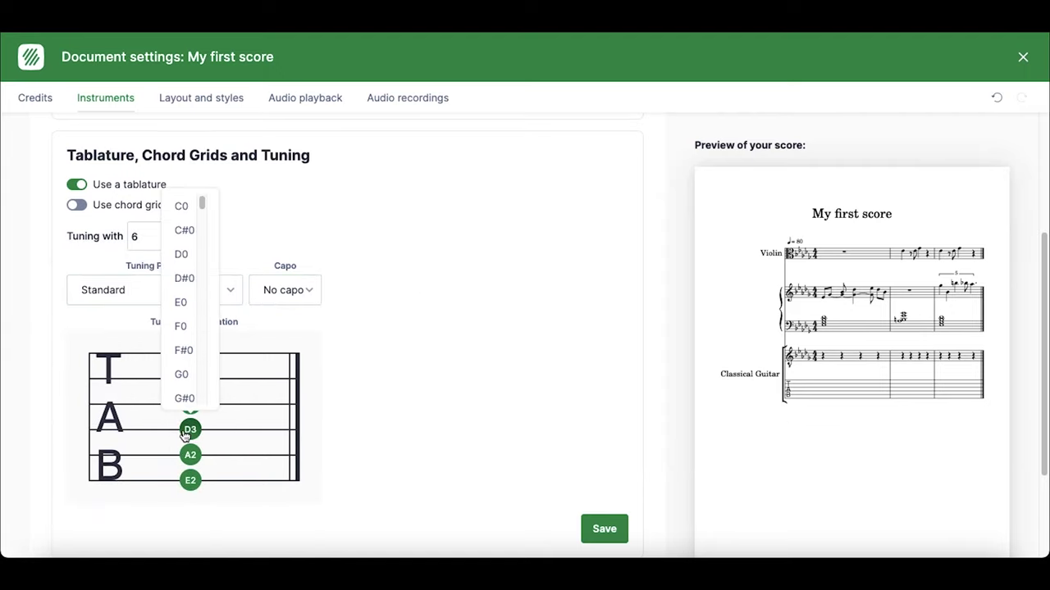
scroll(186, 394, down, 1)
scroll(186, 393, down, 2)
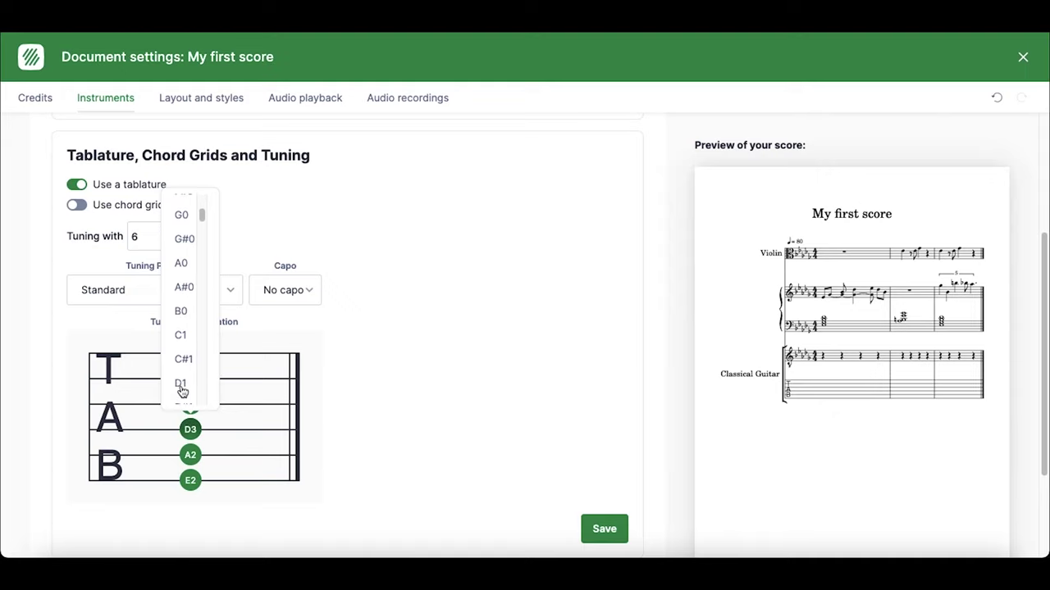
click(446, 450)
scroll(445, 449, down, 1)
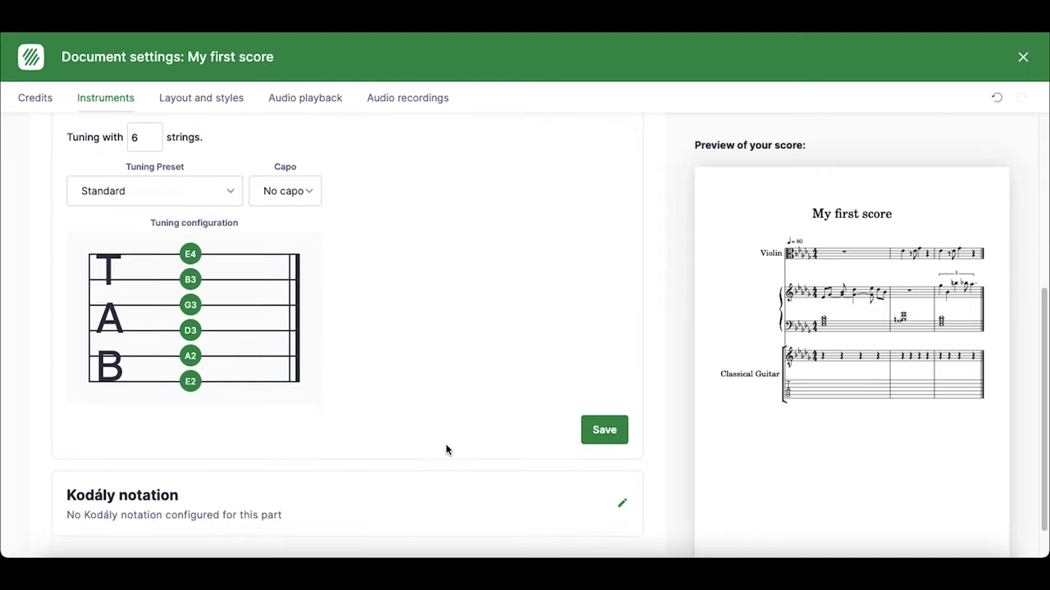
click(604, 422)
- Enter frets 4 and 5 on beat 1 of the guitar tablature, undoing a stray fret 2
scroll(557, 443, down, 2)
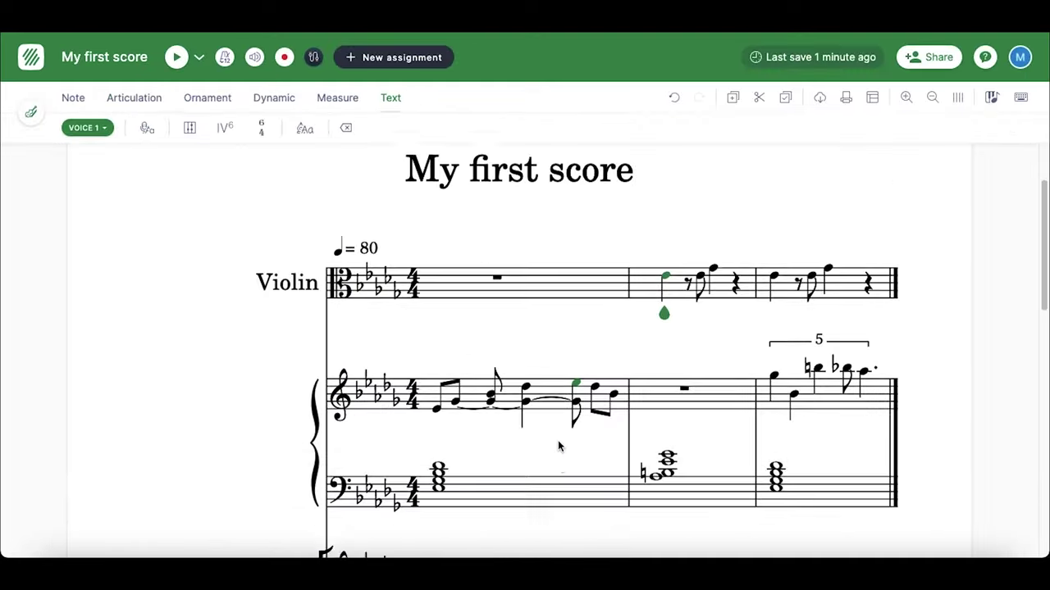
scroll(558, 443, down, 3)
scroll(402, 427, down, 1)
scroll(401, 427, down, 1)
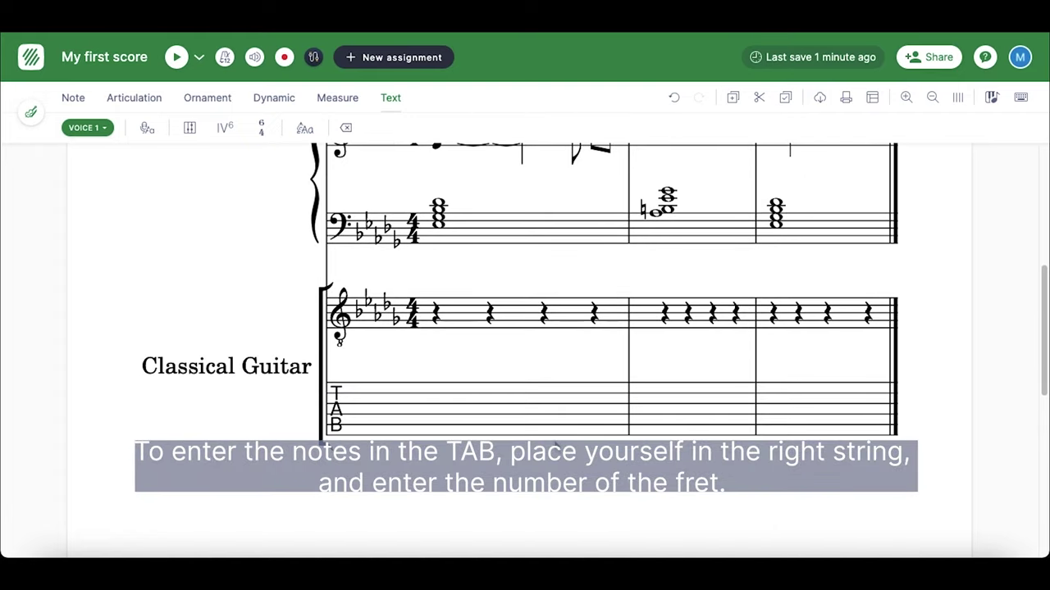
click(402, 427)
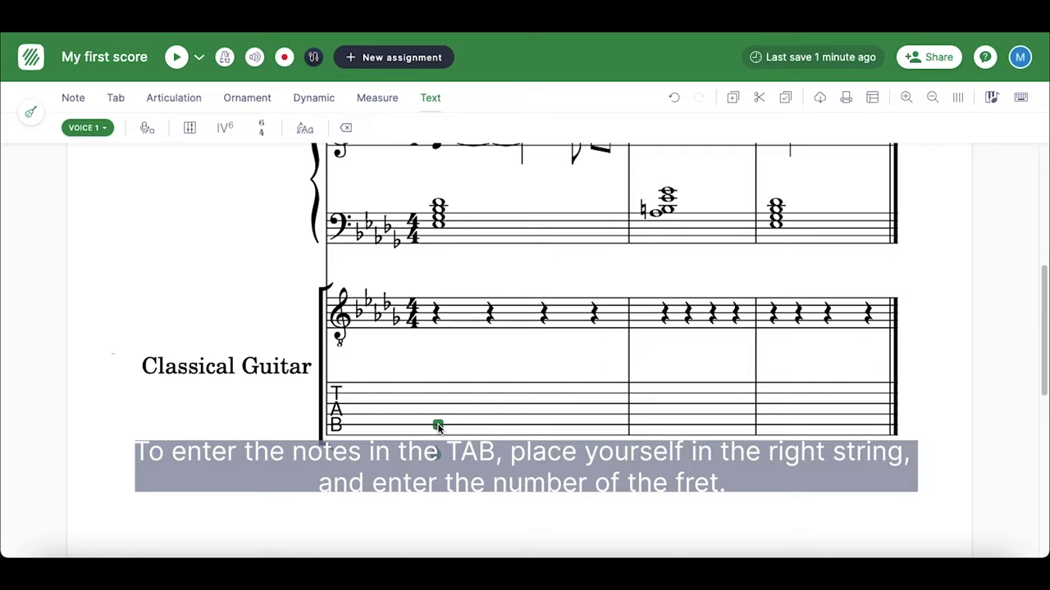
text(4)
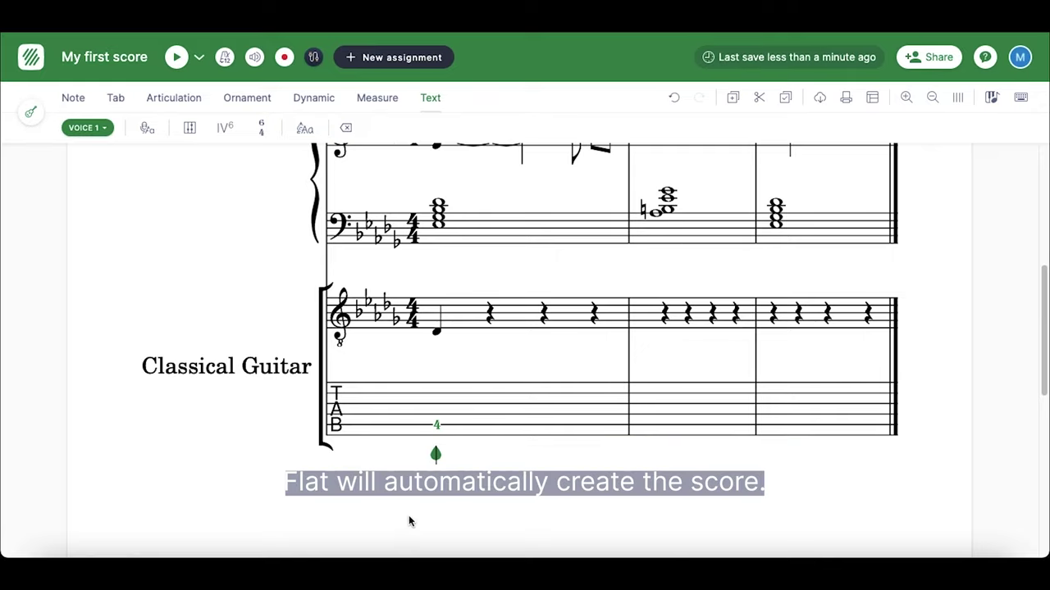
click(435, 405)
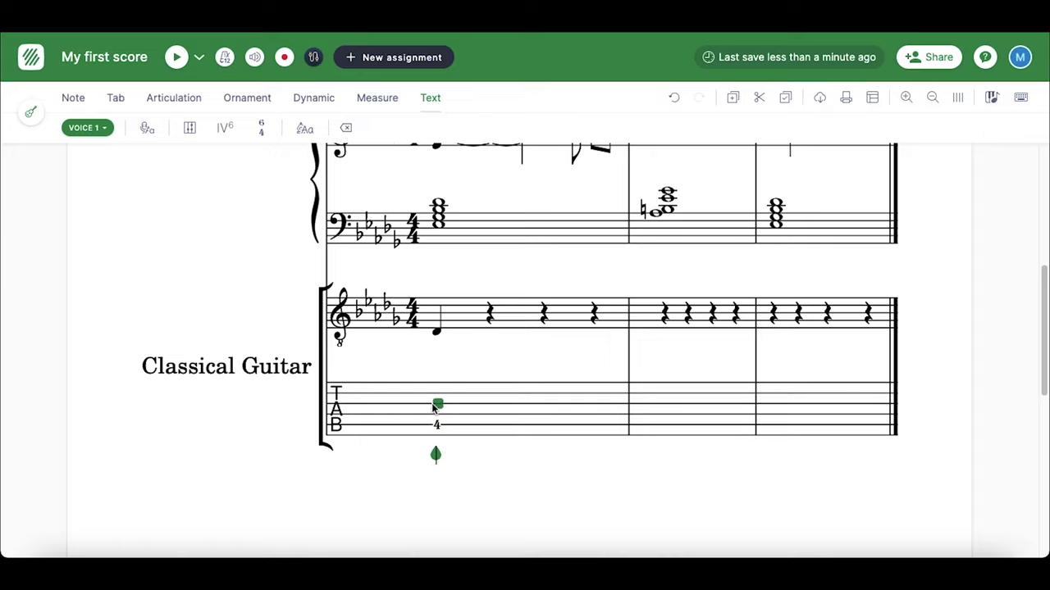
text(5)
click(437, 416)
text(2)
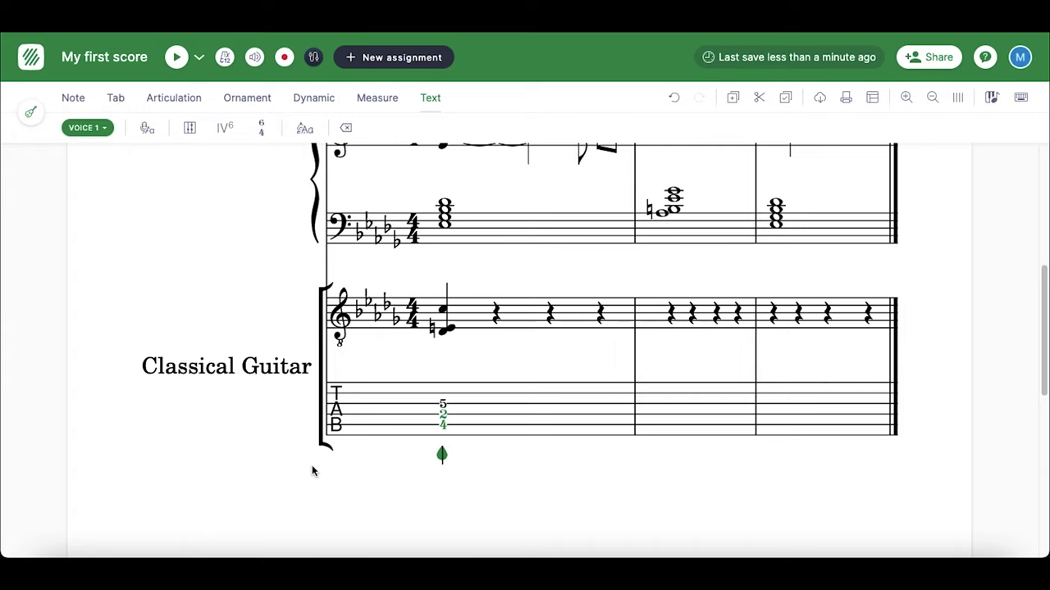
key(ctrl+z)
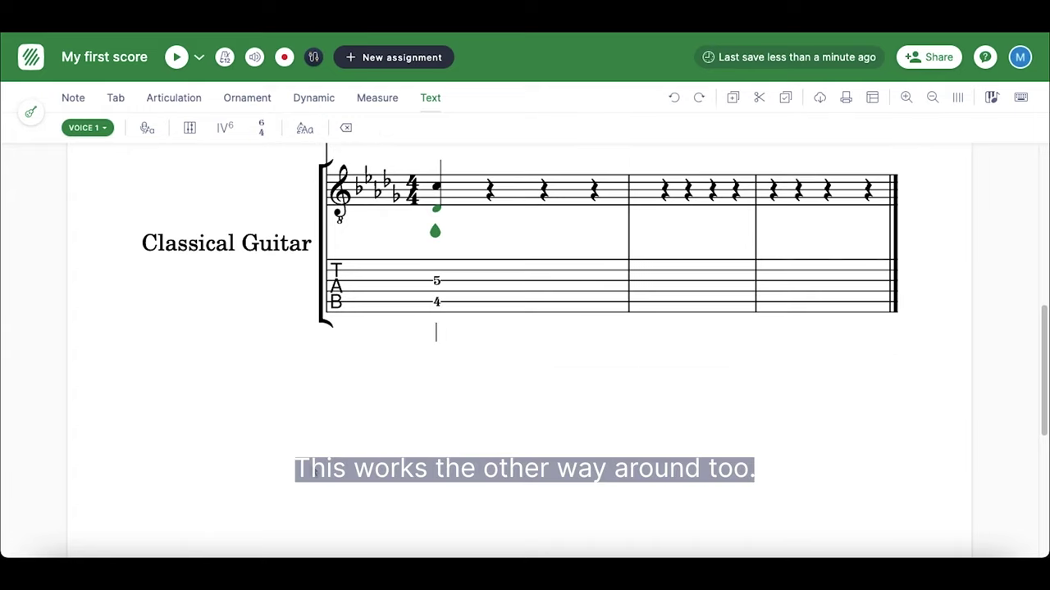
- Place three notes on guitar staff beat 2, forming a chord tabbed as frets 4, 3, 2
scroll(314, 472, up, 5)
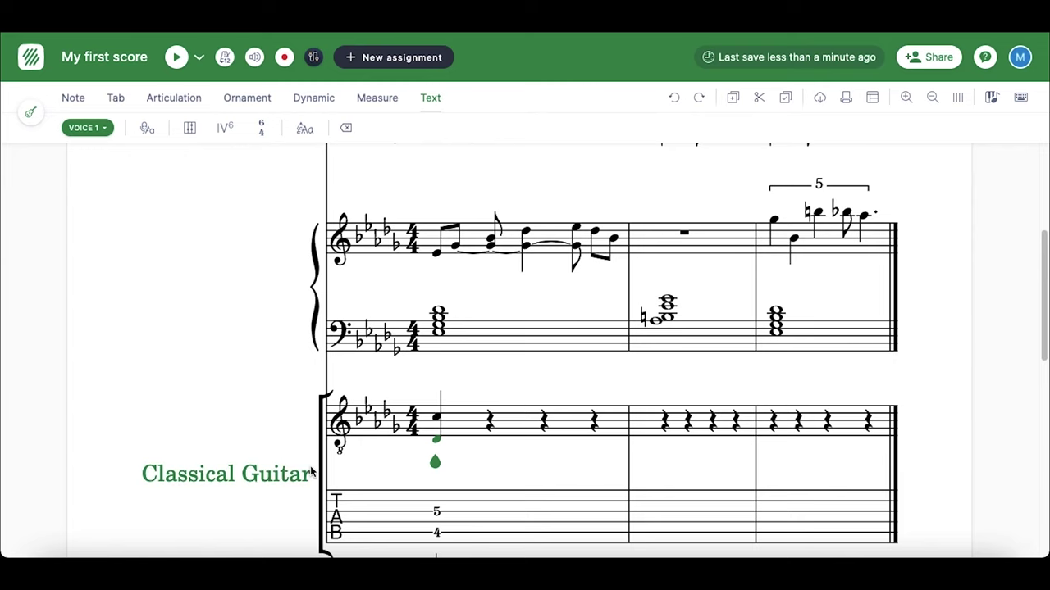
scroll(312, 469, down, 1)
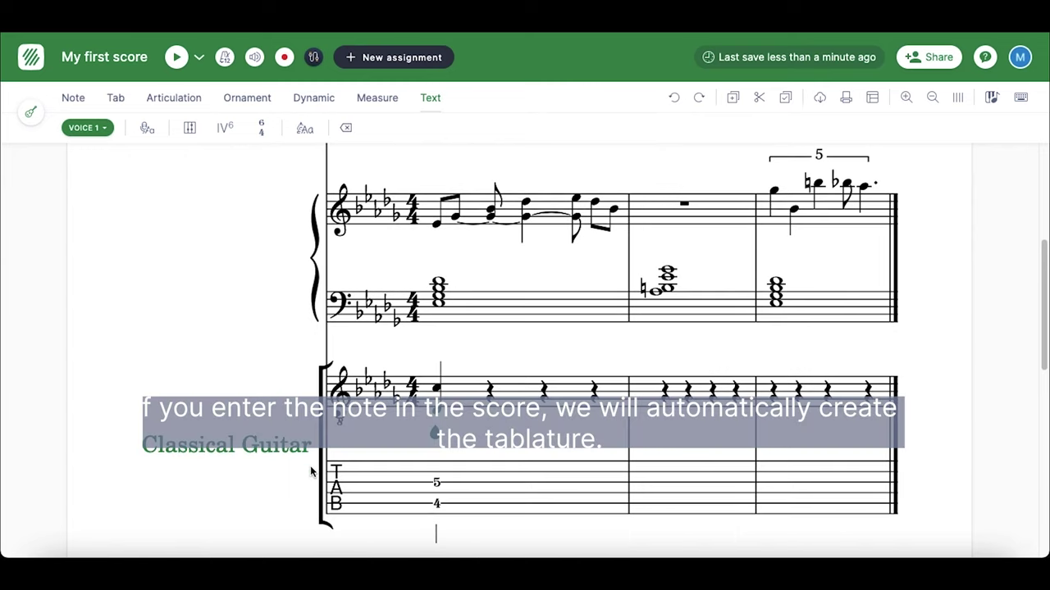
click(489, 386)
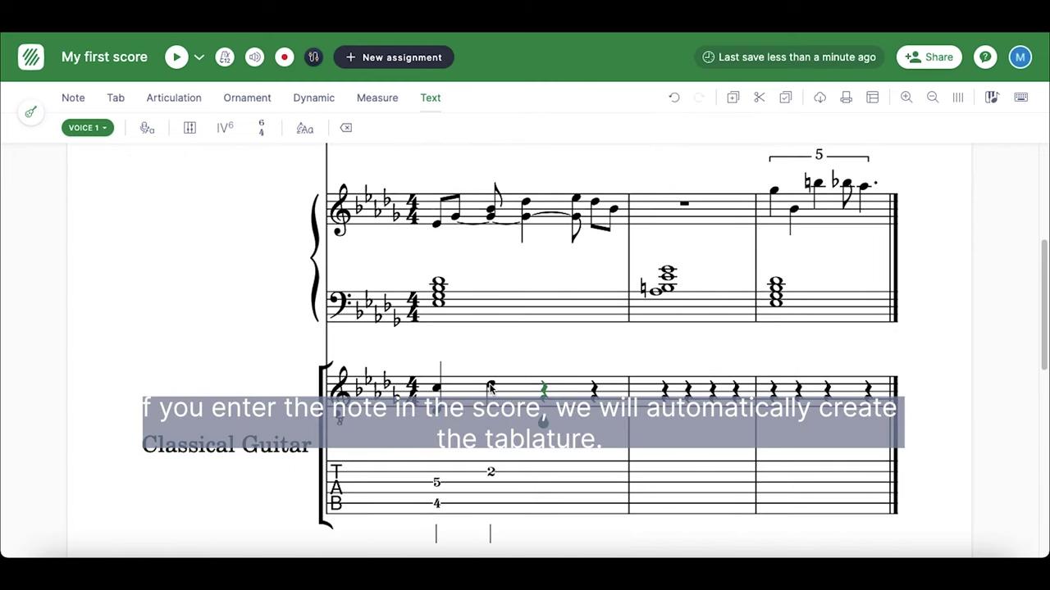
click(489, 393)
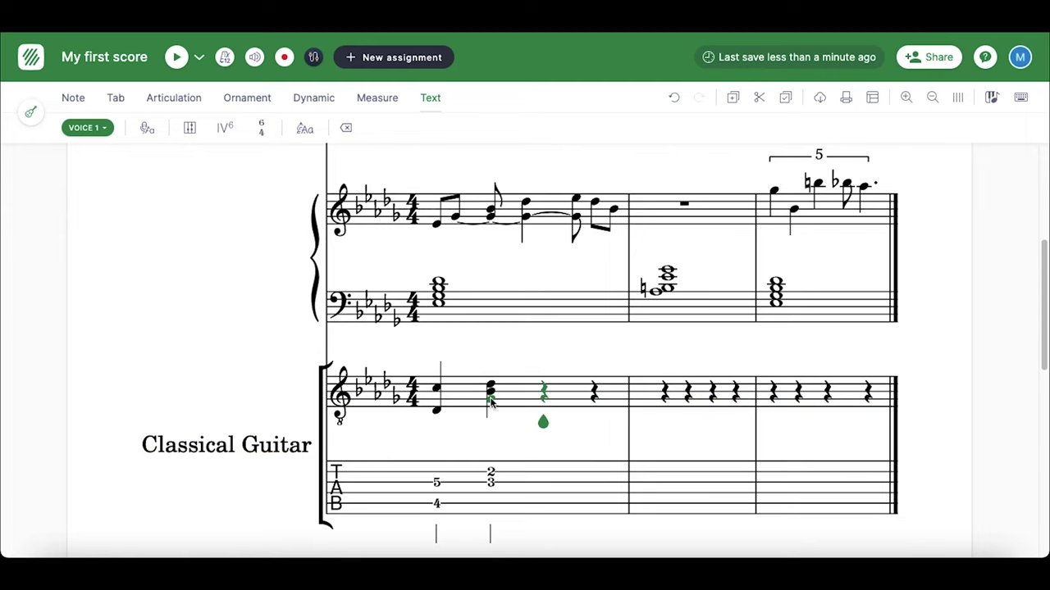
click(491, 402)
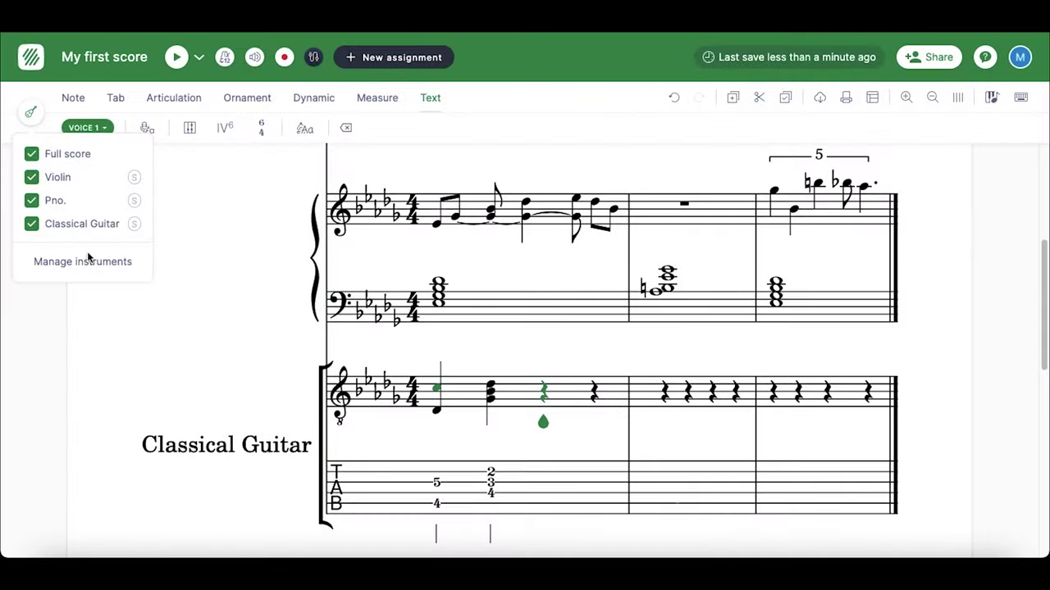
- Open the Classical Guitar's instrument settings and expand its Kodály notation card
click(89, 261)
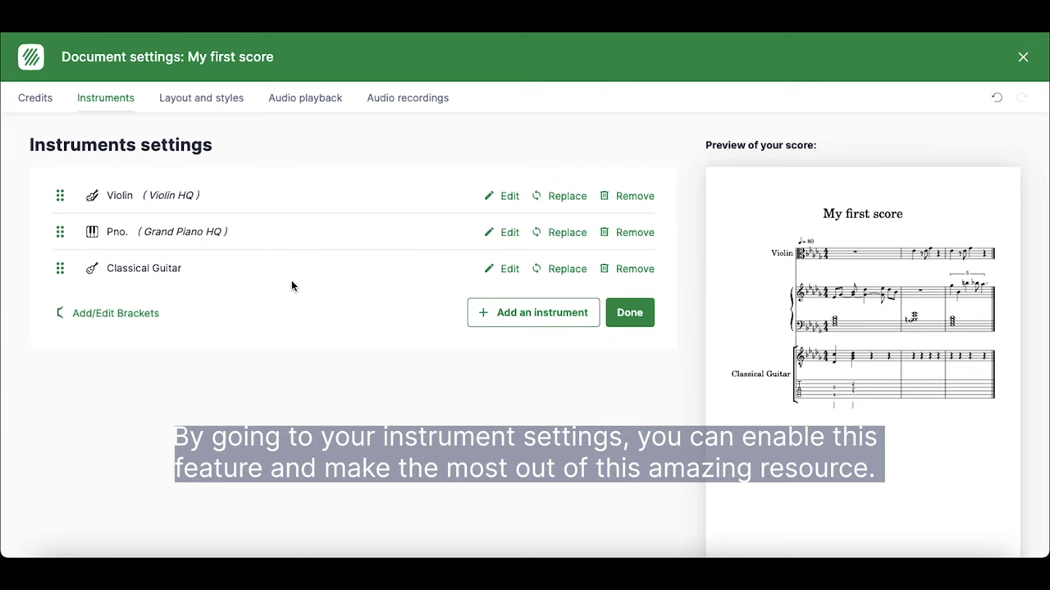
click(508, 269)
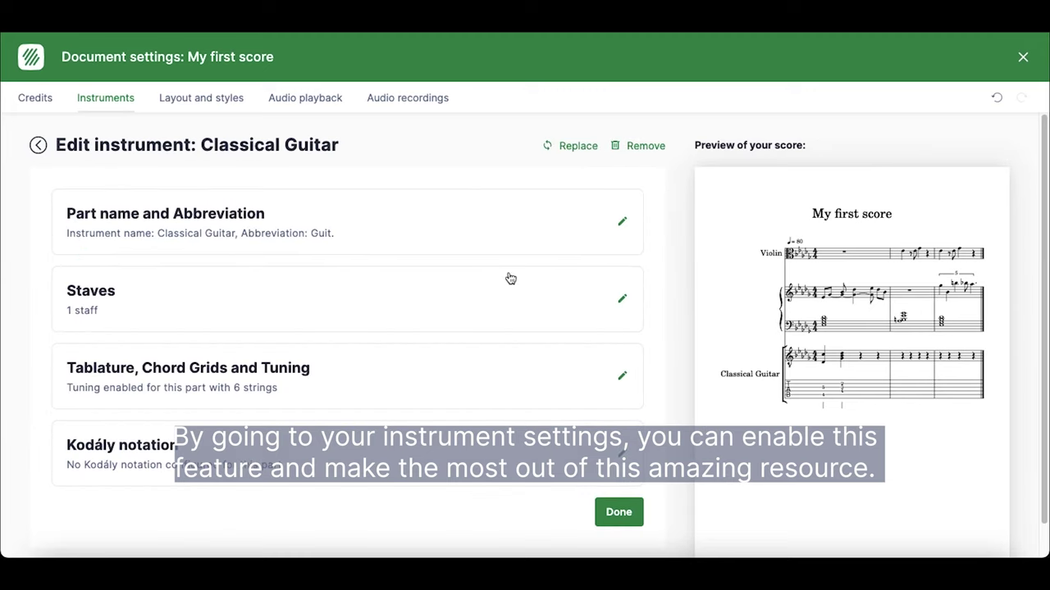
scroll(384, 442, down, 1)
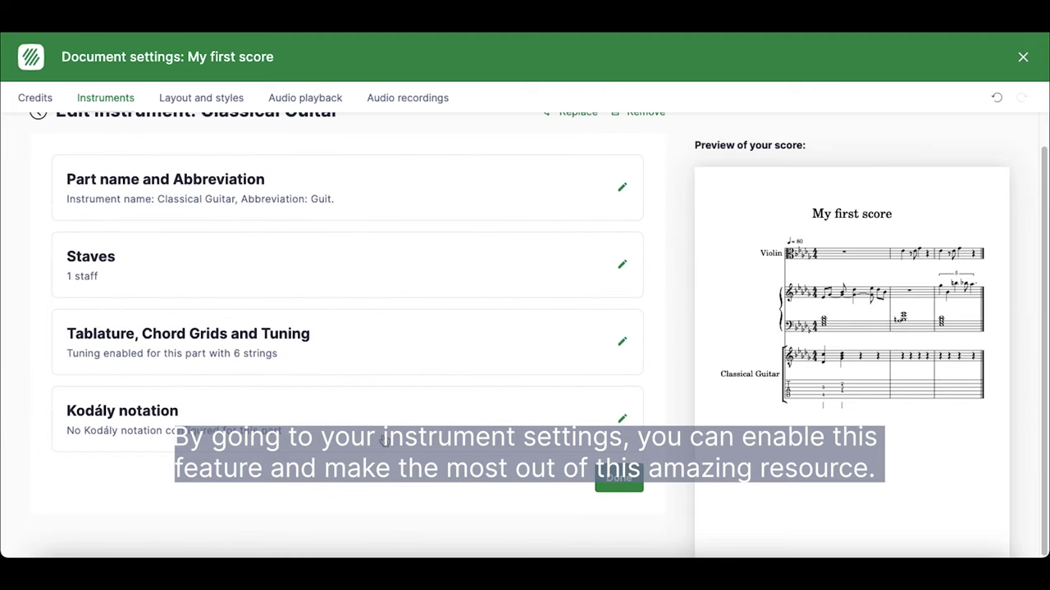
click(385, 441)
scroll(385, 437, down, 1)
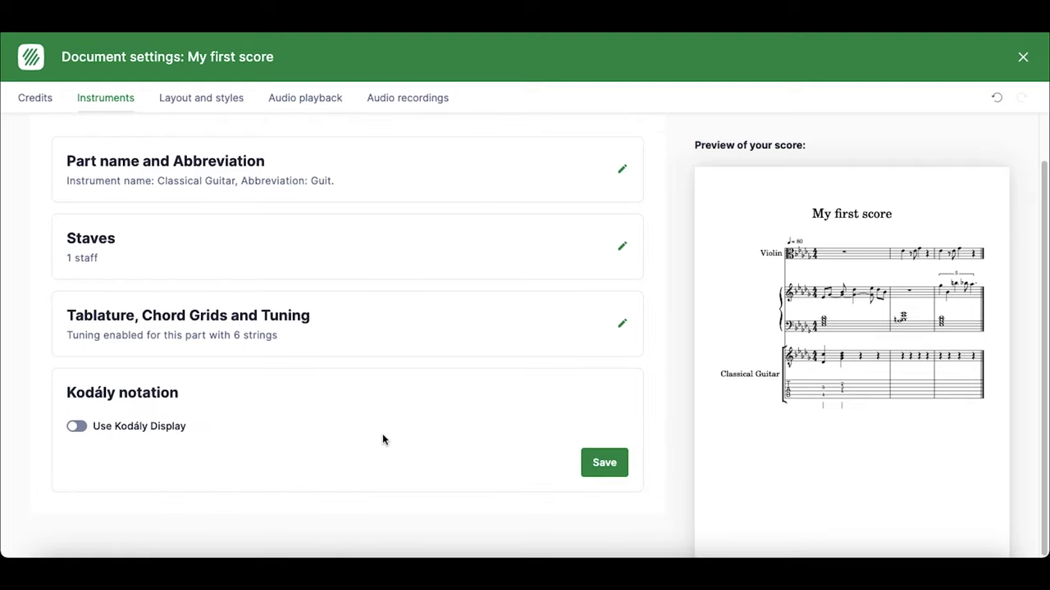
- Enable guitar Kodály display with Hand Sign, Fixed Do and Flat accidental, then save and close
click(82, 427)
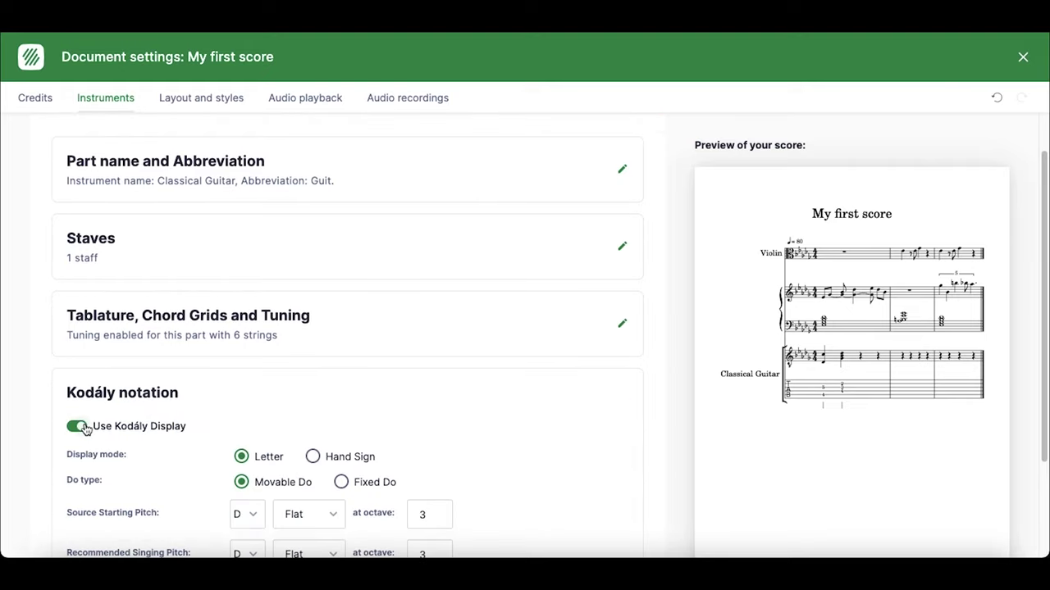
scroll(447, 471, down, 3)
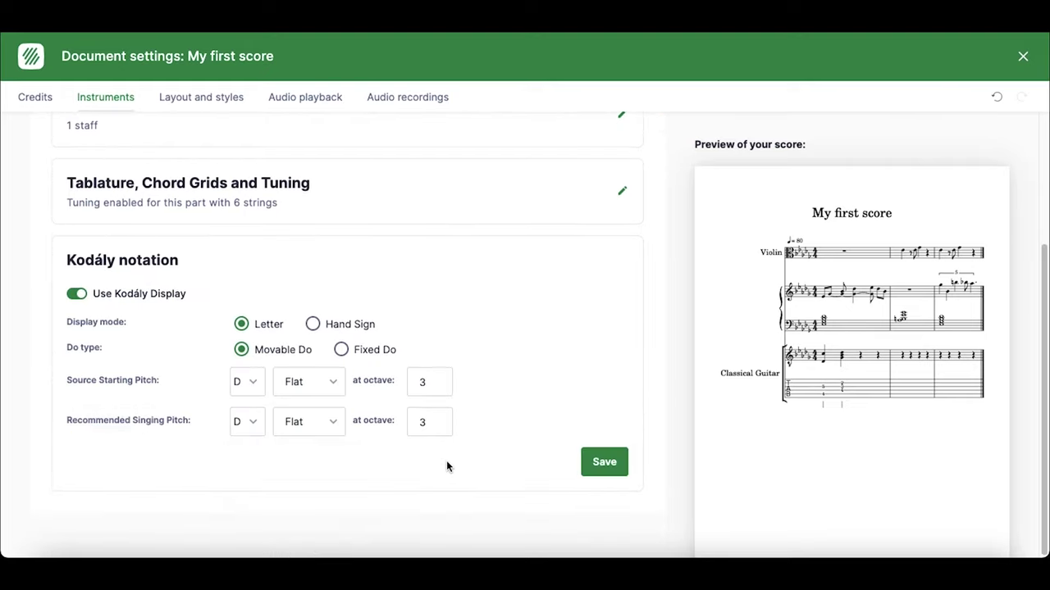
click(314, 325)
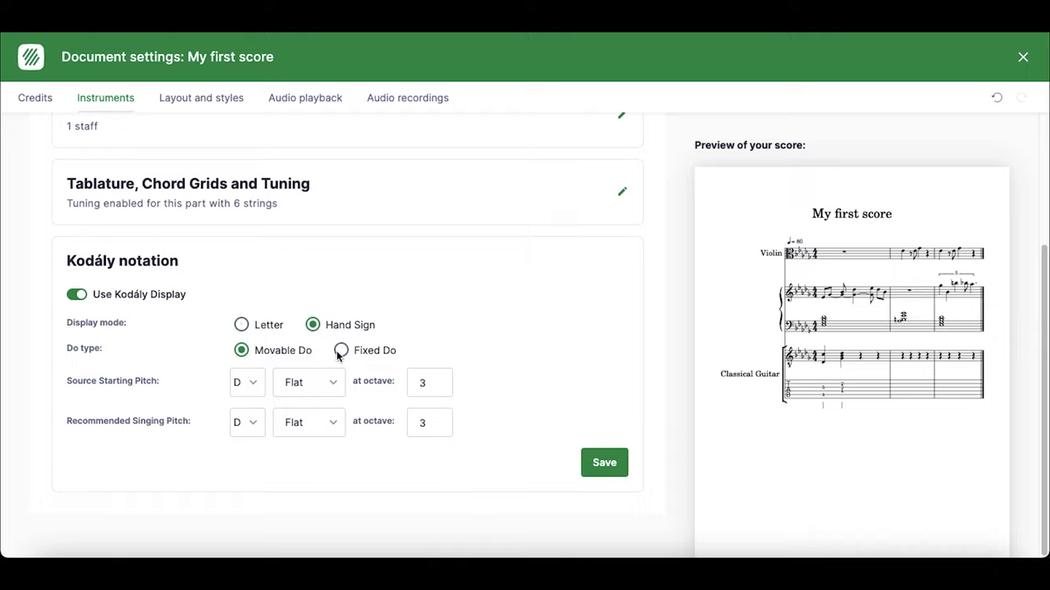
click(341, 351)
click(317, 383)
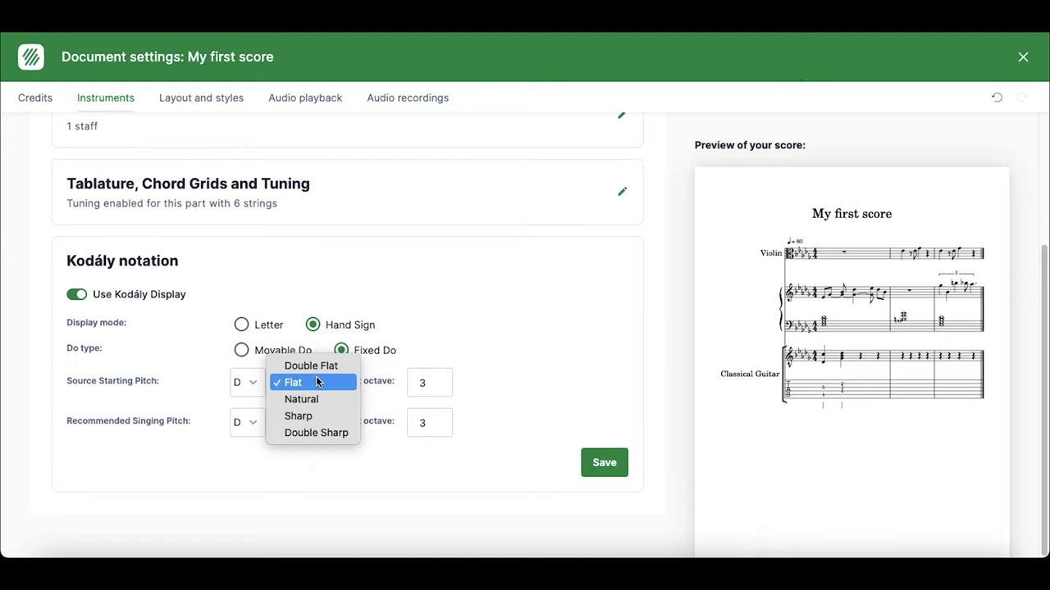
click(563, 351)
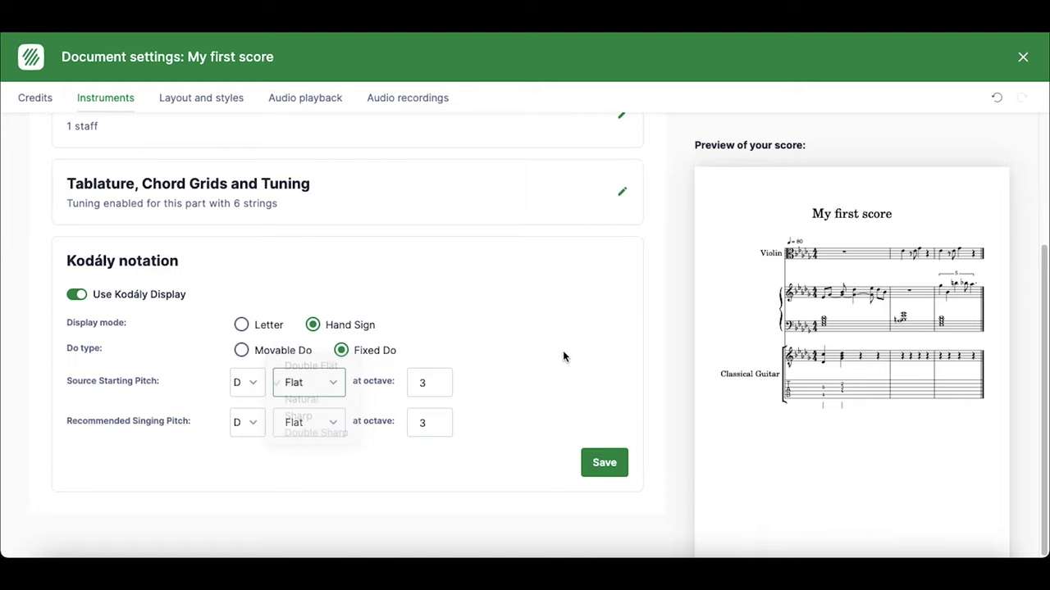
click(608, 460)
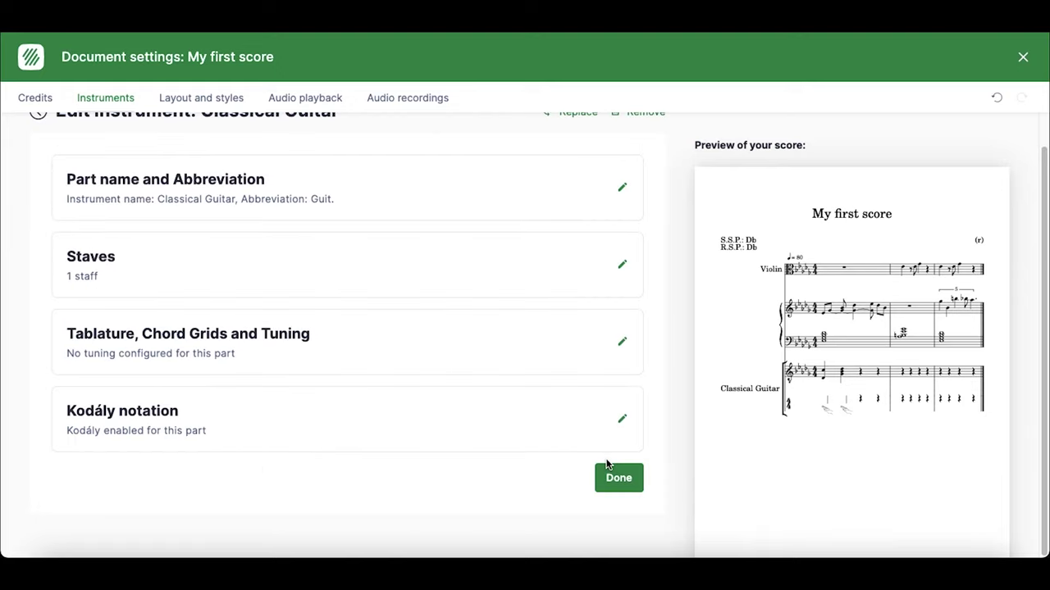
click(31, 64)
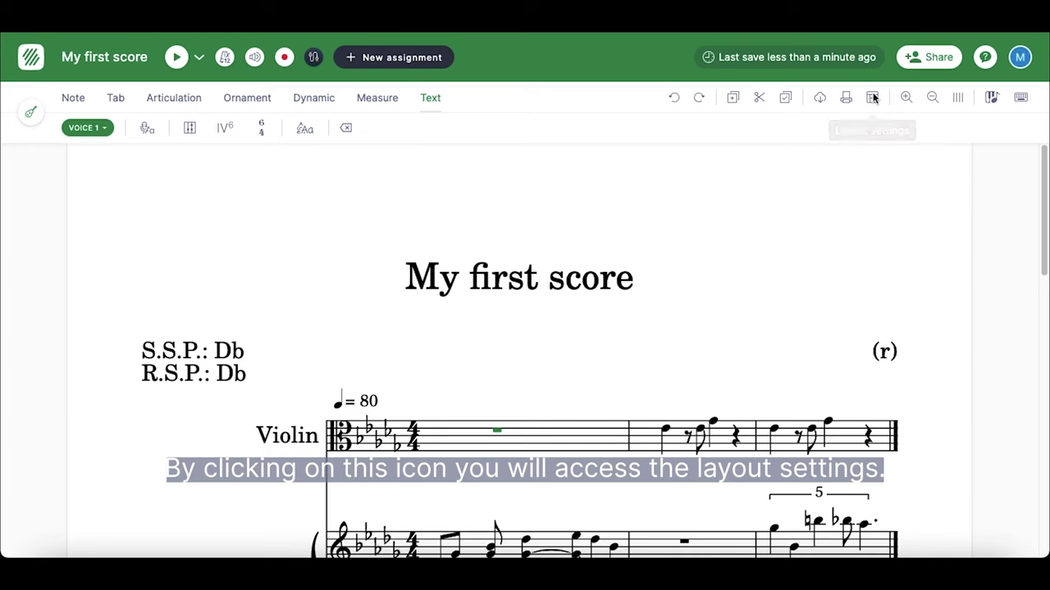
click(874, 99)
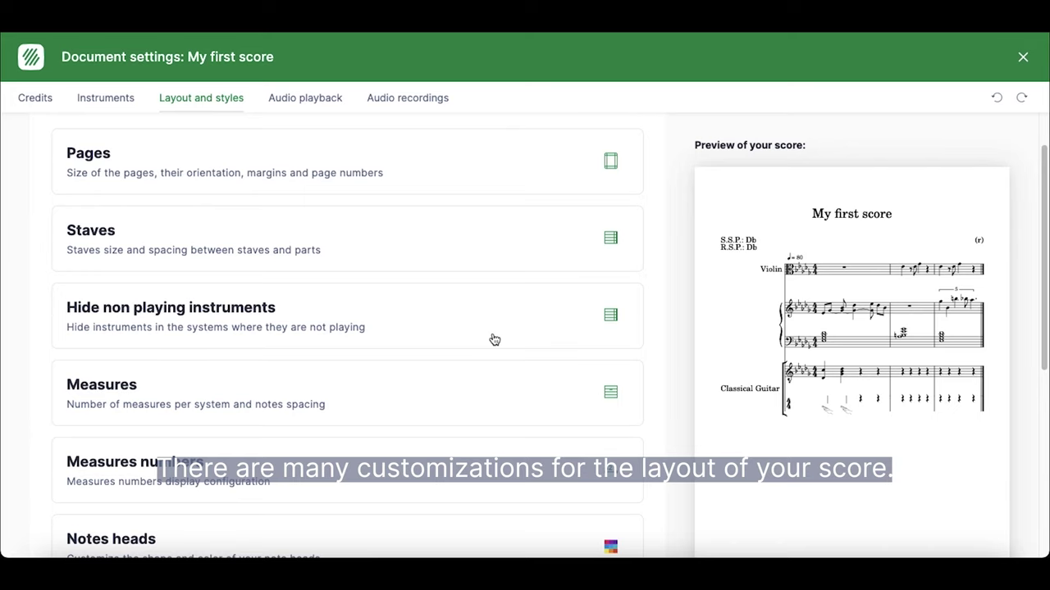
- Review the Notes heads Color, Shape and Do type options, then view the Audio playback settings
scroll(494, 339, down, 2)
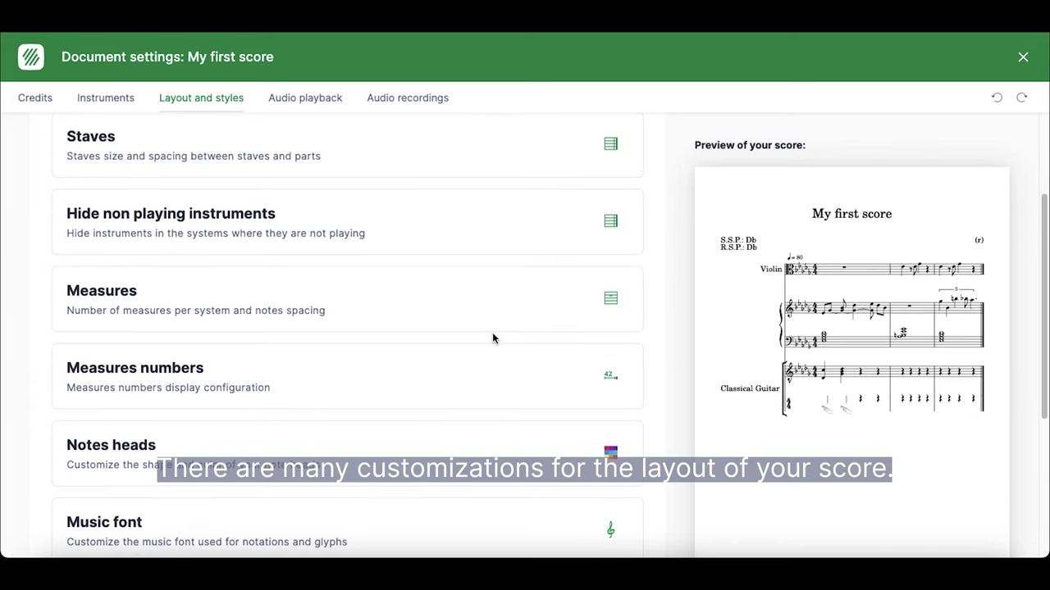
scroll(492, 338, down, 2)
scroll(492, 338, down, 1)
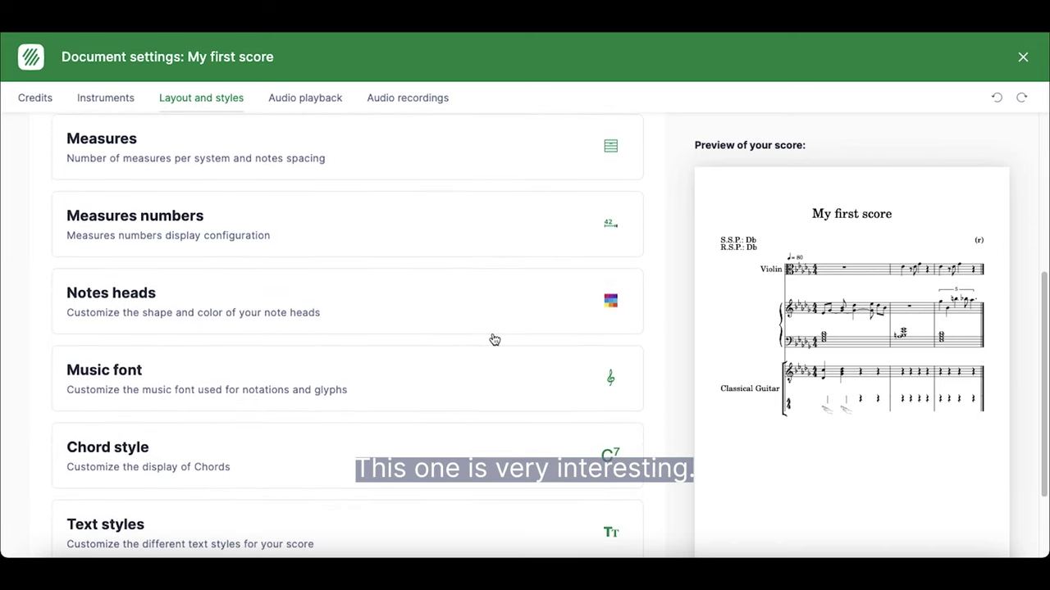
click(416, 321)
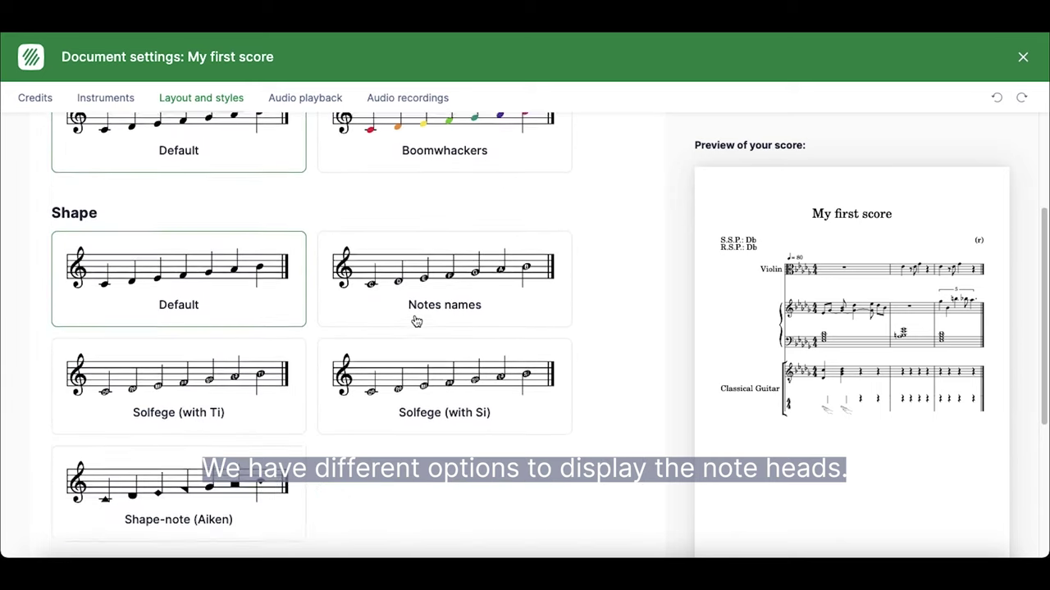
scroll(416, 321, up, 1)
scroll(415, 320, up, 1)
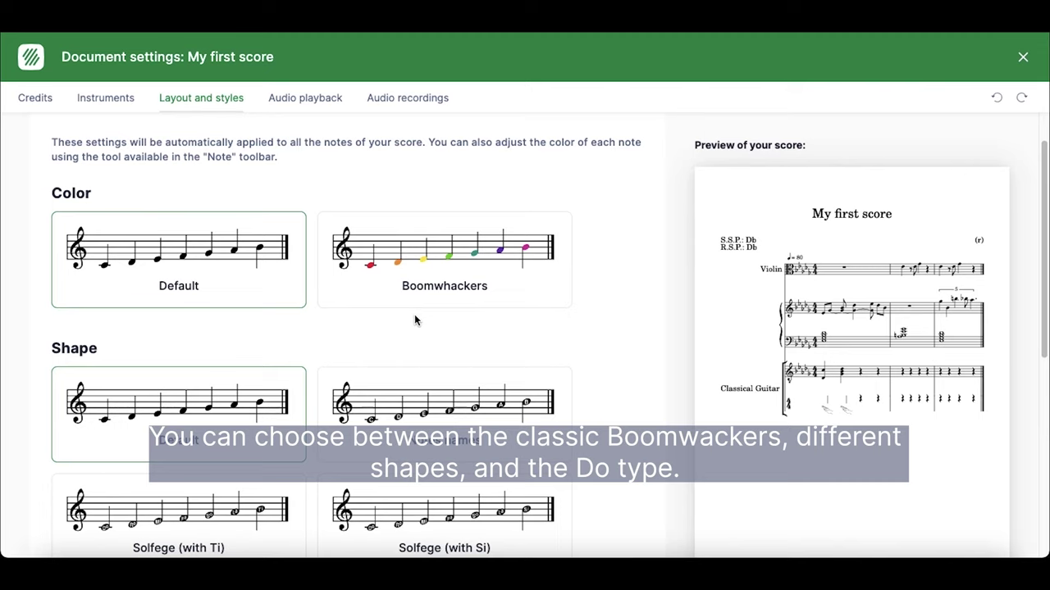
scroll(414, 321, down, 1)
scroll(415, 321, down, 1)
scroll(415, 320, down, 1)
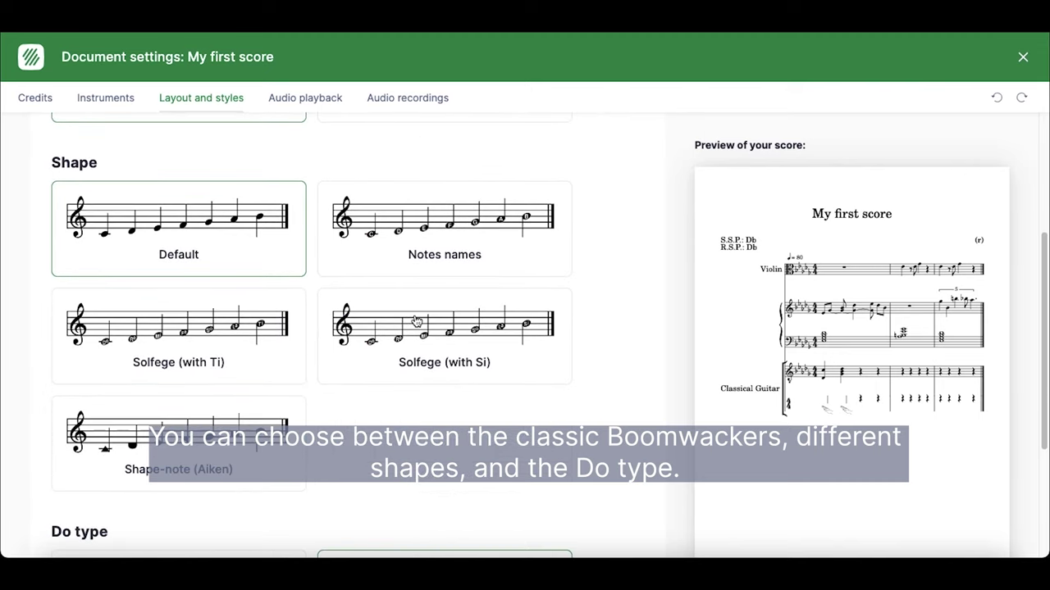
scroll(413, 311, down, 3)
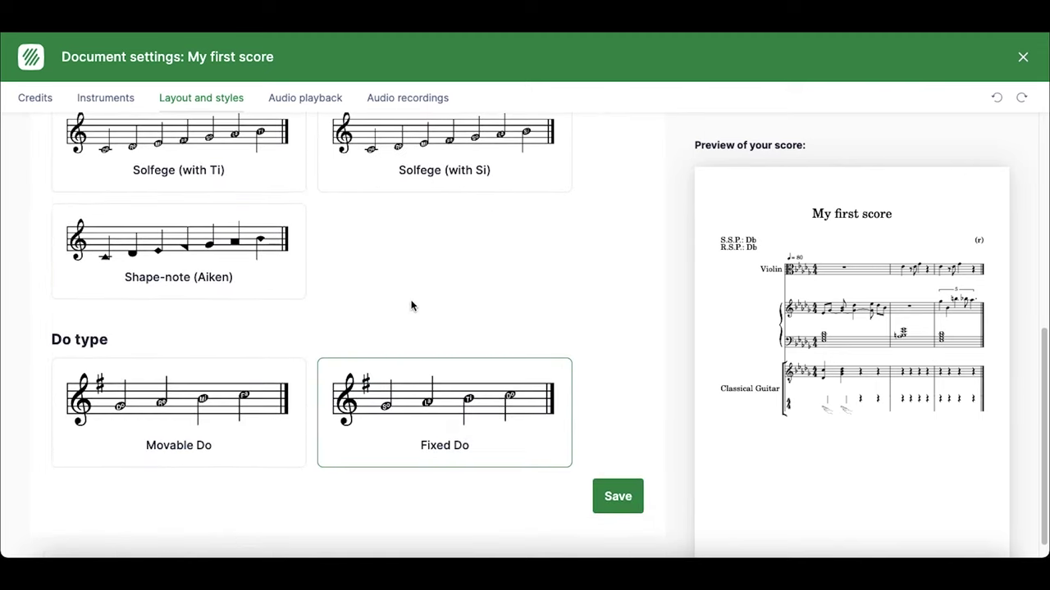
click(201, 97)
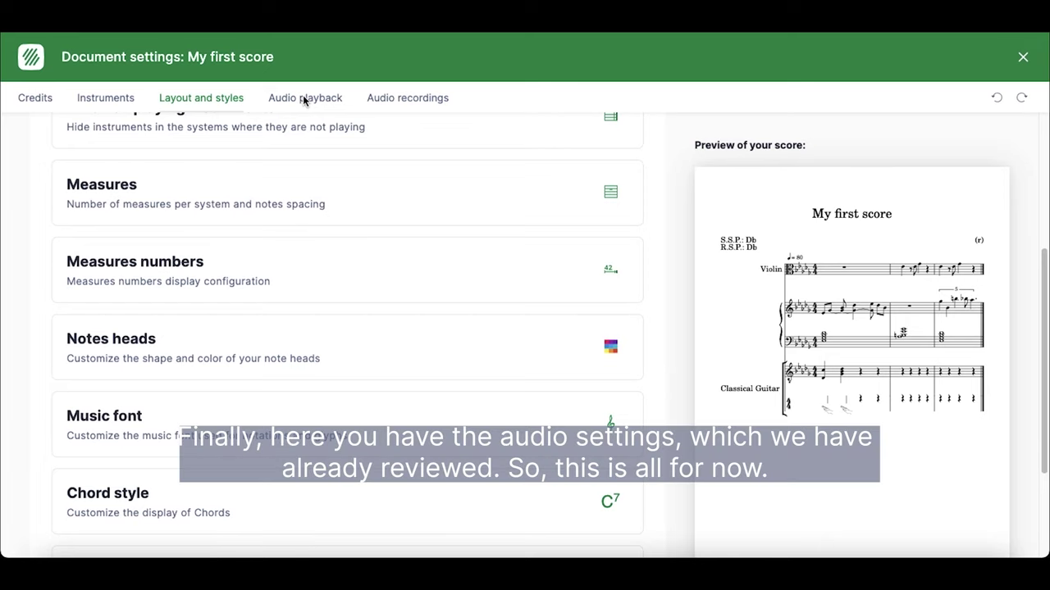
click(304, 99)
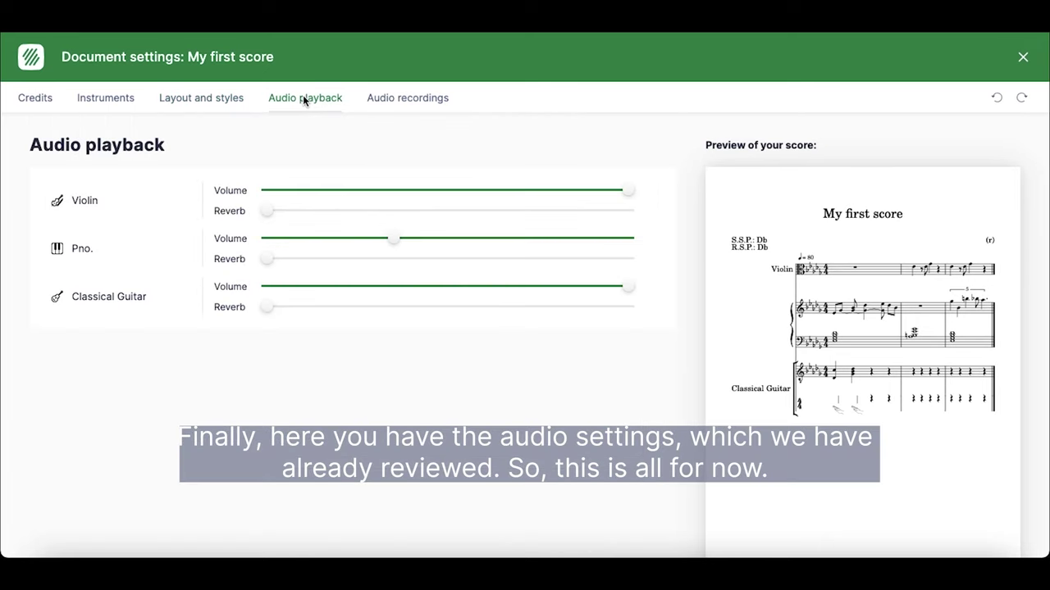
- Switch Document settings to the Audio recordings section for linking an external recording
click(407, 100)
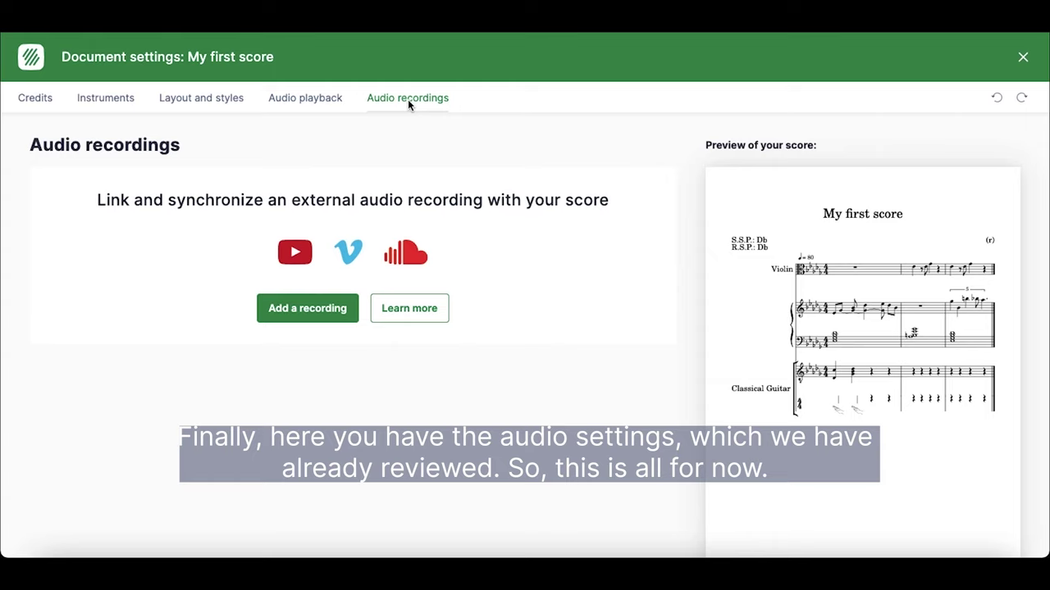